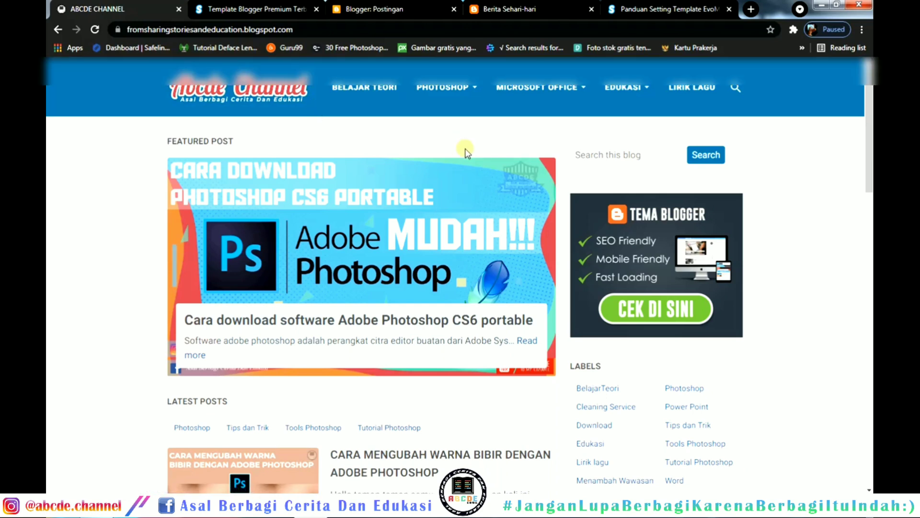
click(292, 6)
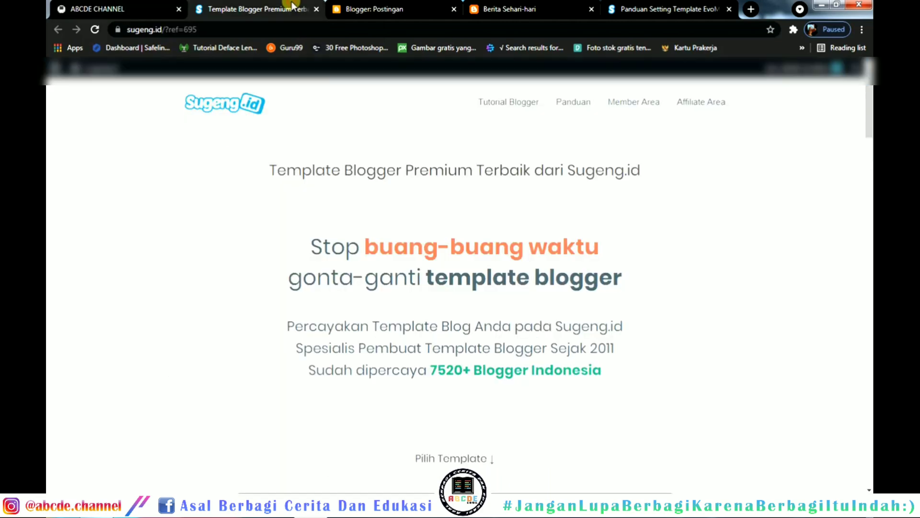
click(353, 7)
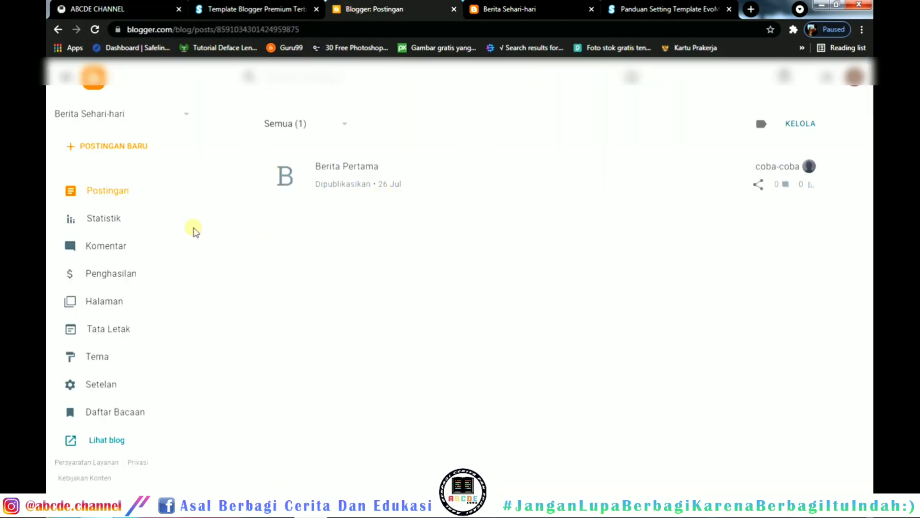
key(ctrl+Tab)
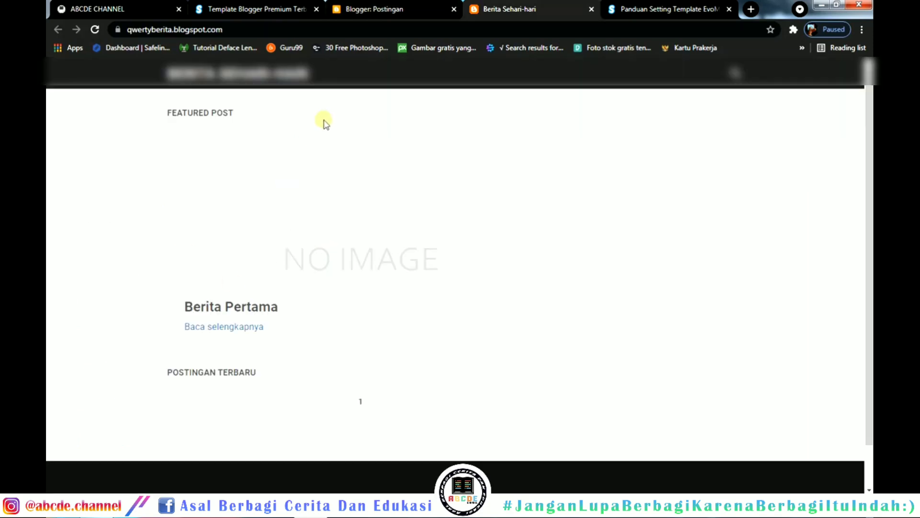
click(151, 10)
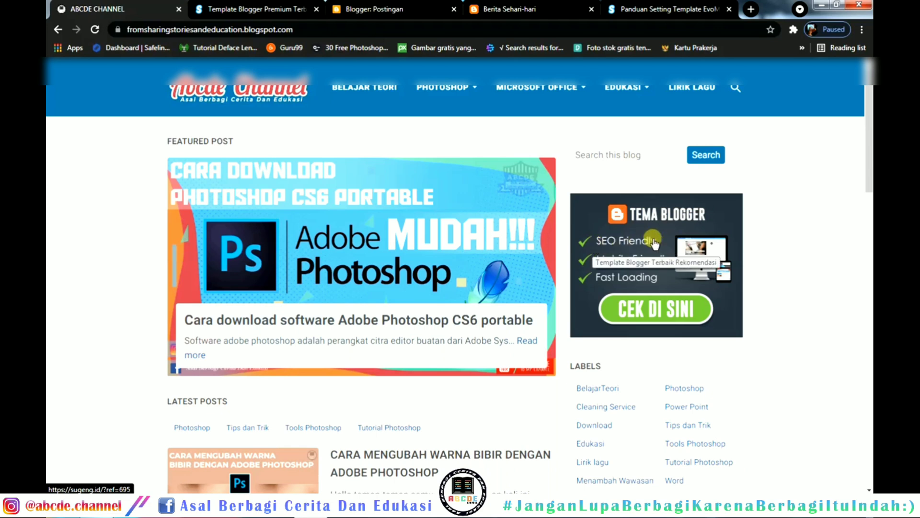
Open the Tema Blogger banner link in a separate tab, browse the premium templates on offer, and close that tab.
click(283, 29)
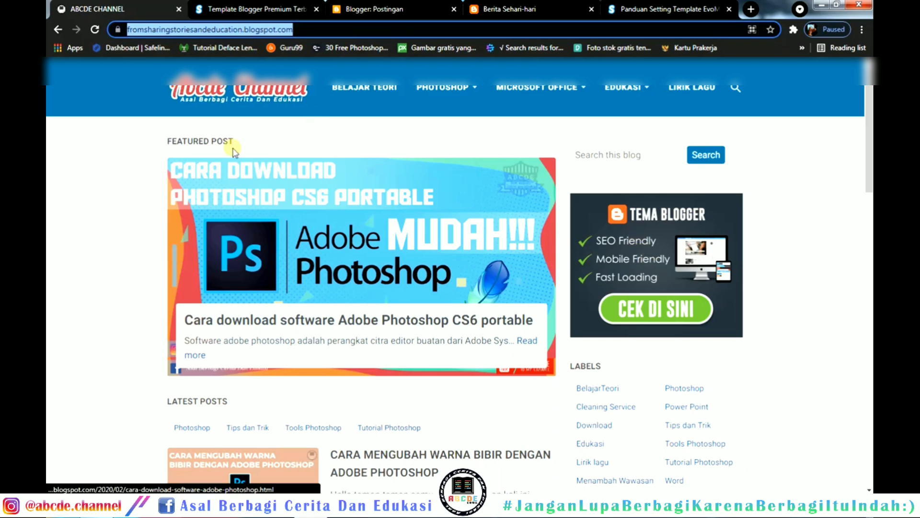
click(123, 119)
right_click(631, 229)
click(648, 236)
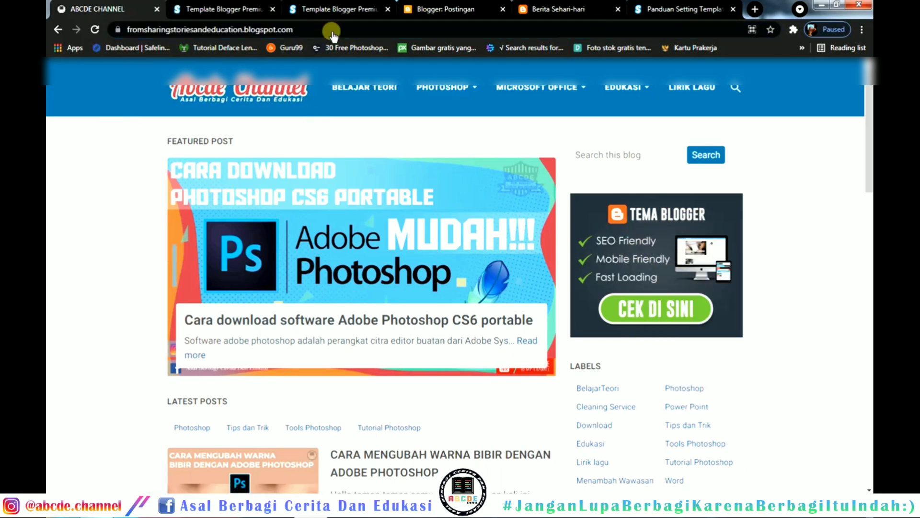
click(240, 8)
scroll(518, 253, down, 4)
scroll(518, 253, down, 5)
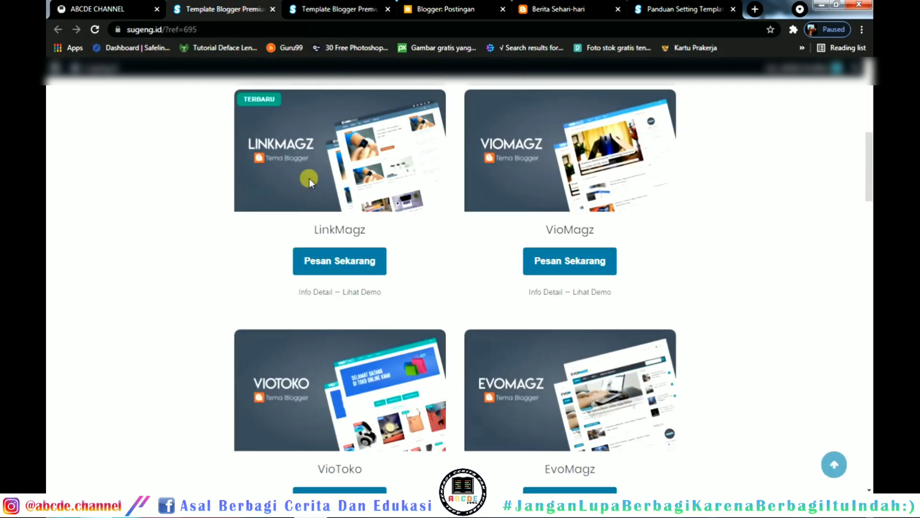
click(273, 9)
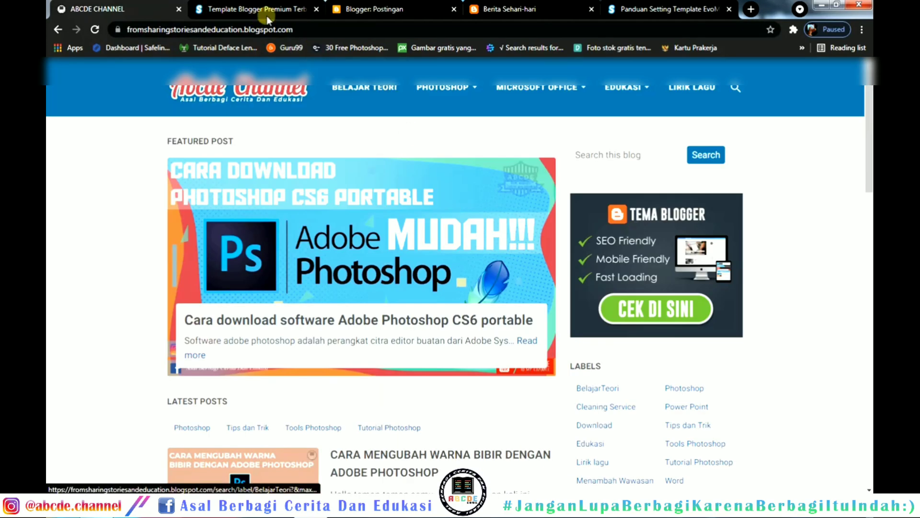
Compare the Berita Sehari-hari blog and its Blogger dashboard with the header menu and posts of the ABCDE Channel blog.
click(228, 5)
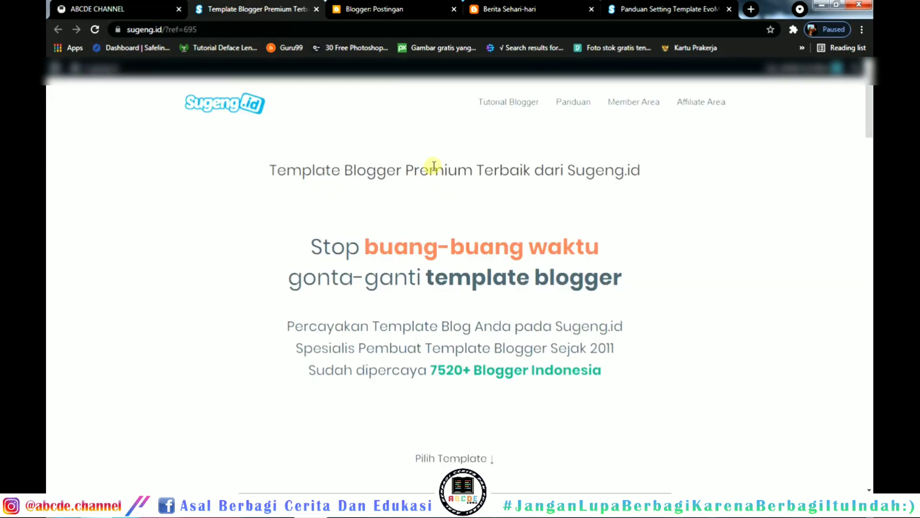
click(412, 7)
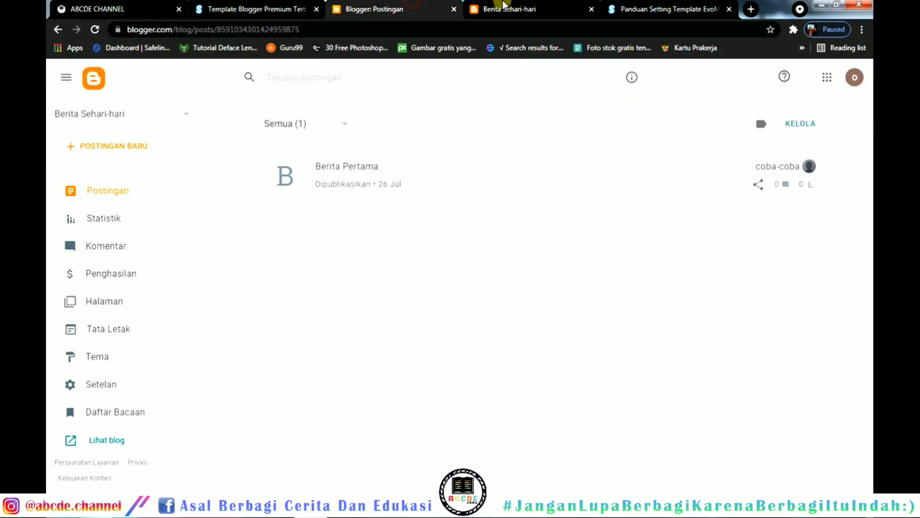
click(503, 6)
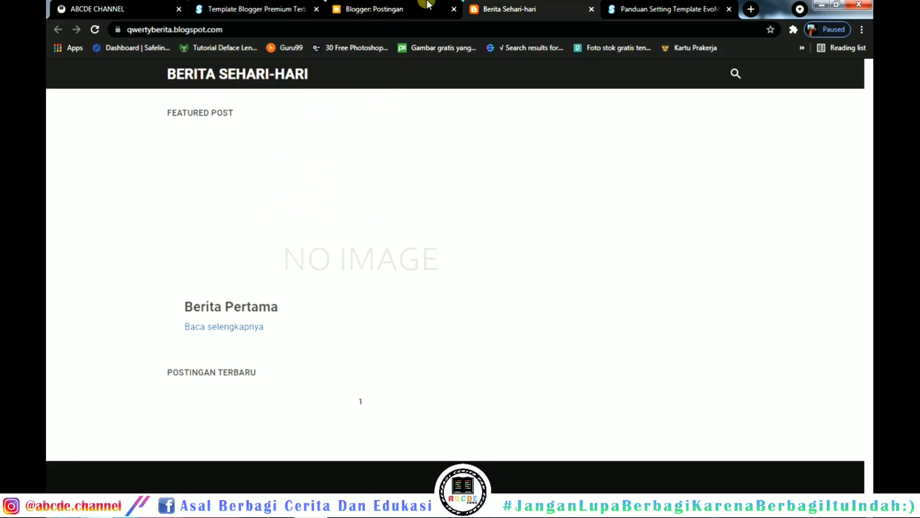
click(376, 10)
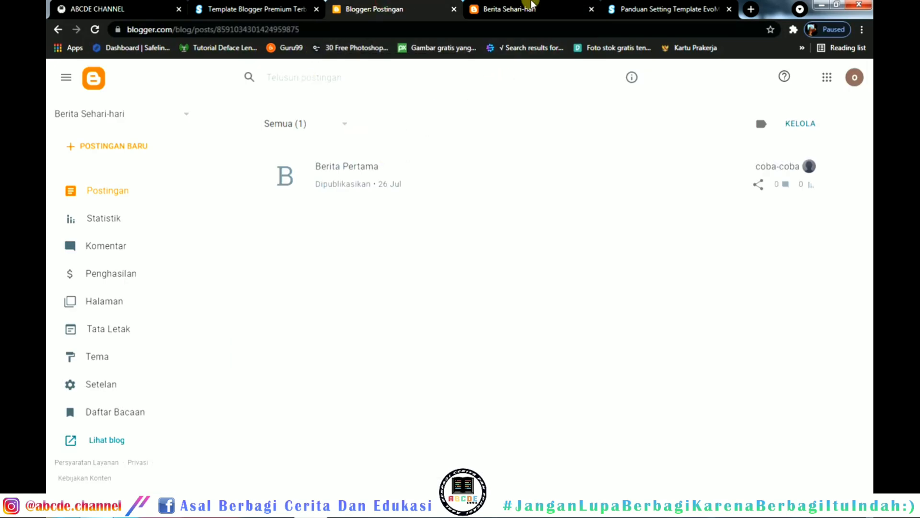
click(168, 4)
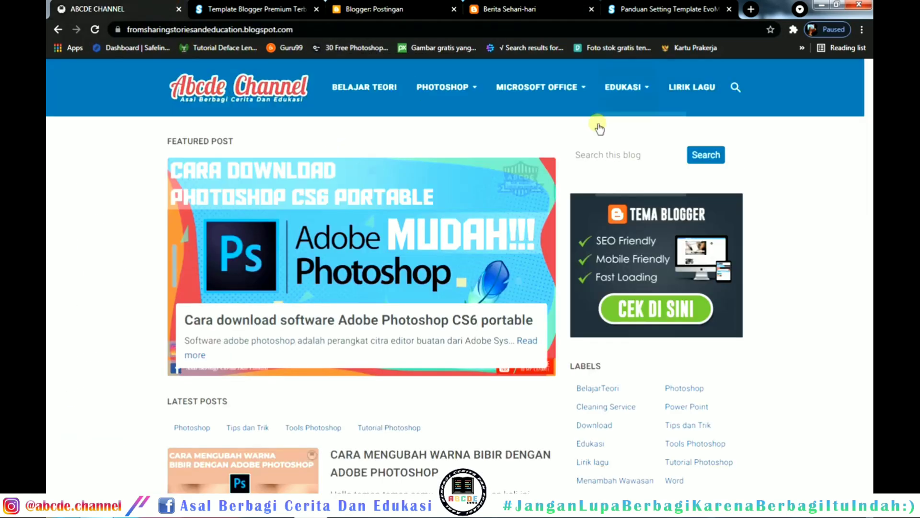
scroll(496, 326, down, 10)
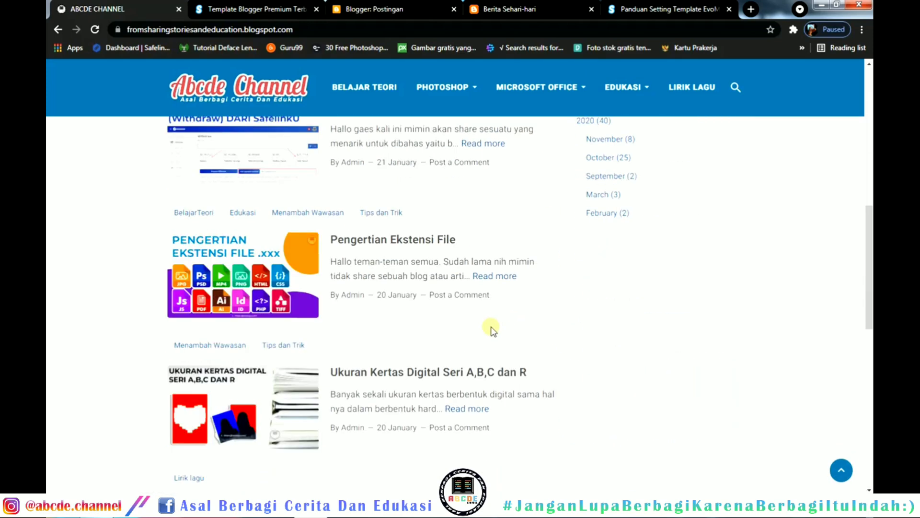
scroll(398, 350, up, 10)
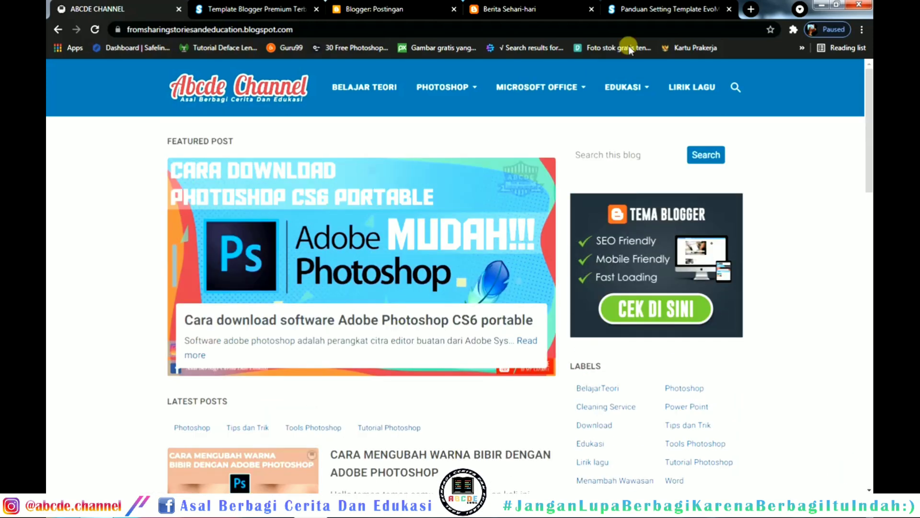
Open the EvoMagz v.6.0.0 setting guide from Sugeng.id's Panduan list and find the section on adding a header navigation menu.
click(668, 6)
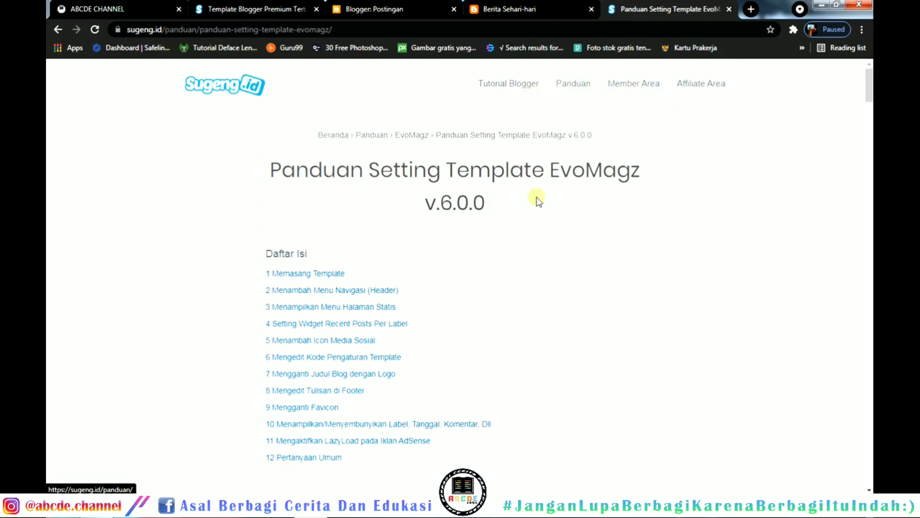
click(574, 84)
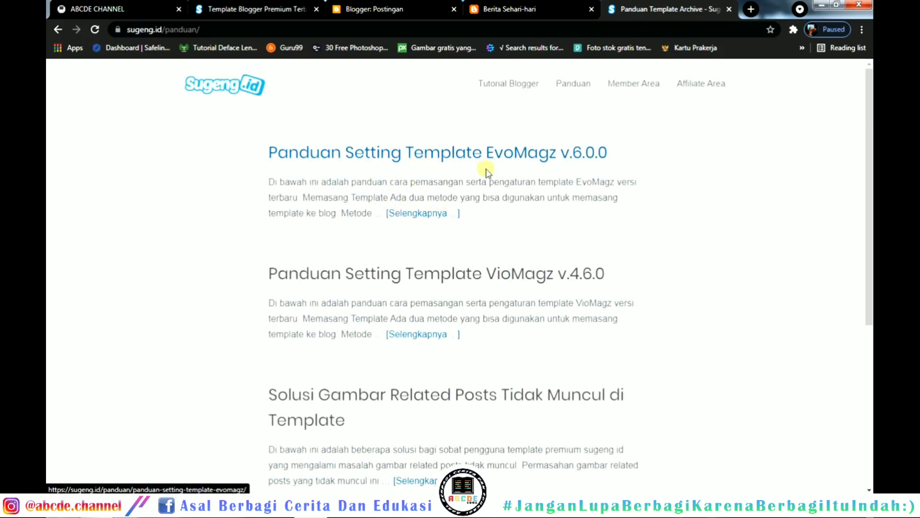
click(421, 213)
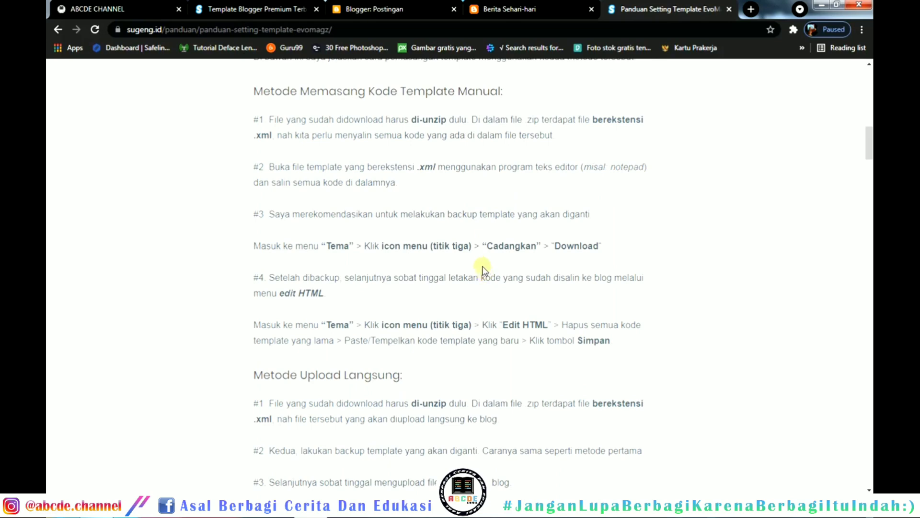
scroll(482, 269, down, 7)
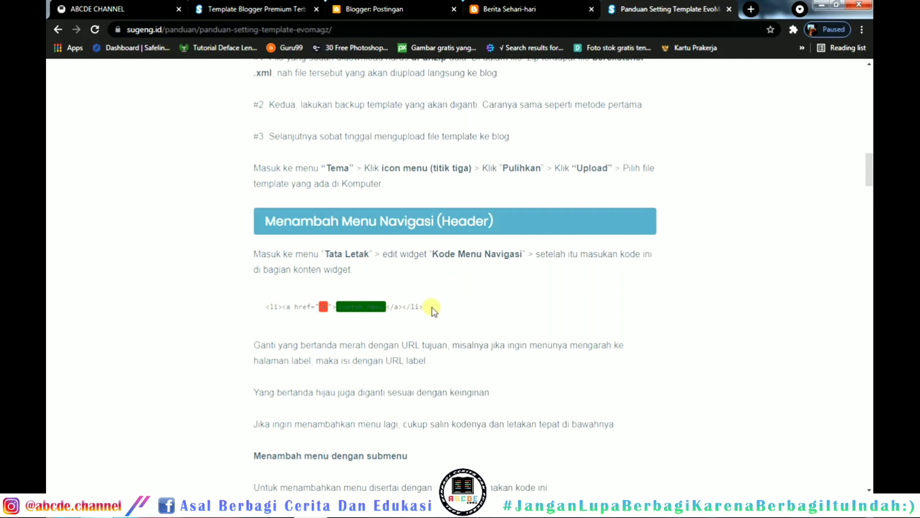
Examine the guide's single-menu code and compare it with the header menu of the ABCDE Channel blog.
drag(427, 307, 267, 309)
click(195, 250)
scroll(437, 160, down, 2)
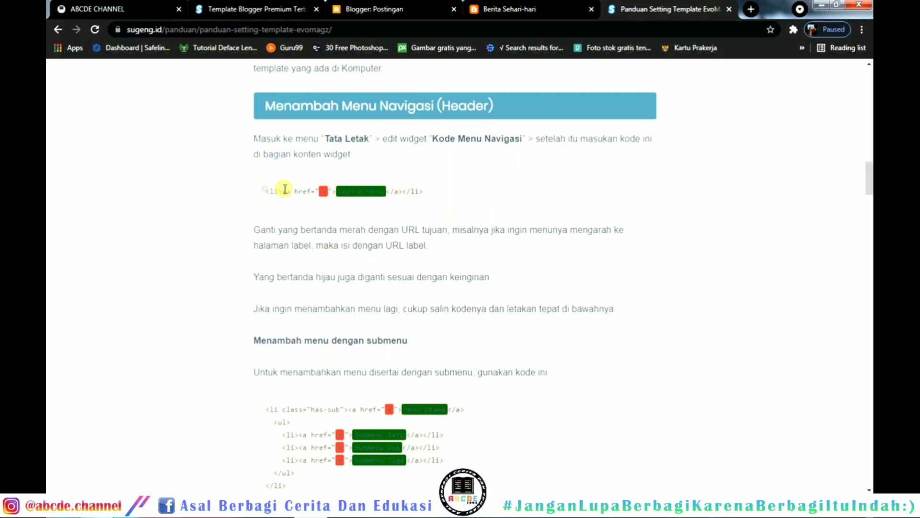
drag(285, 189, 452, 192)
click(431, 162)
drag(267, 194, 404, 192)
click(417, 158)
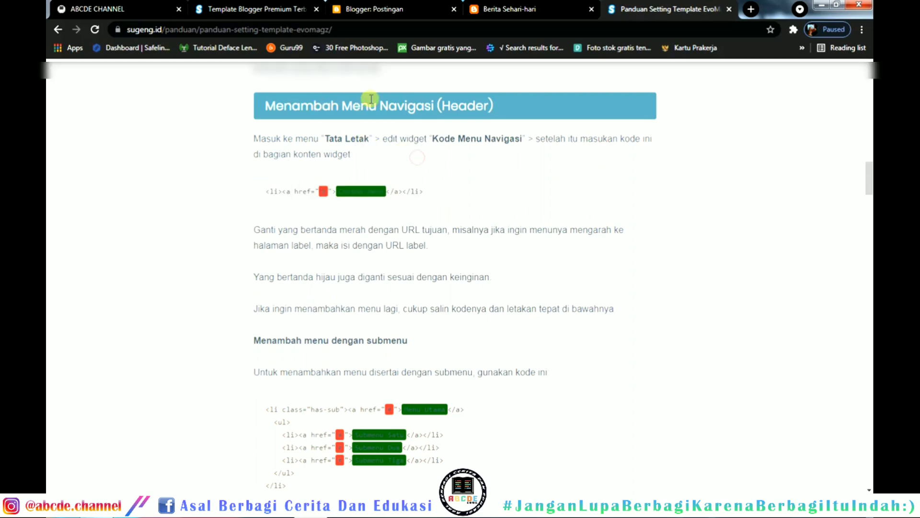
click(235, 9)
click(120, 7)
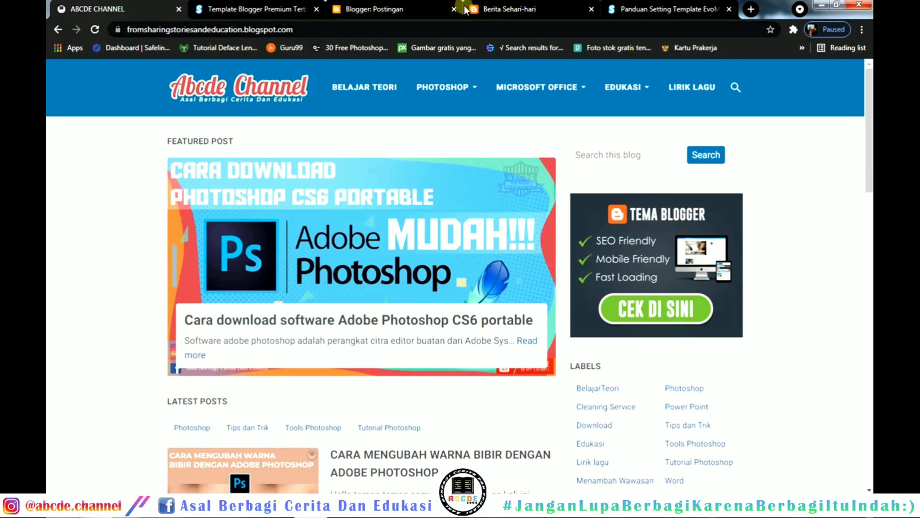
Copy the single-menu code line from the guide's Menambah Menu Navigasi (Header) section.
click(639, 4)
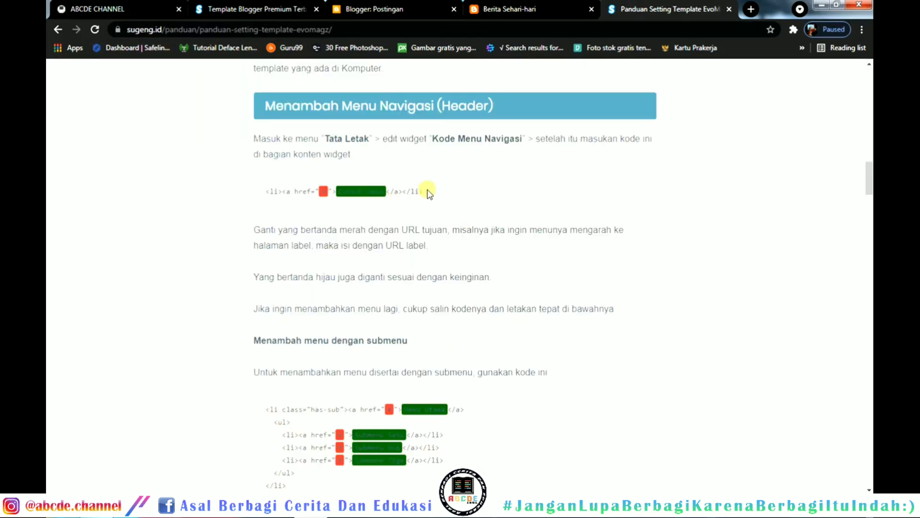
drag(429, 194, 267, 192)
right_click(289, 190)
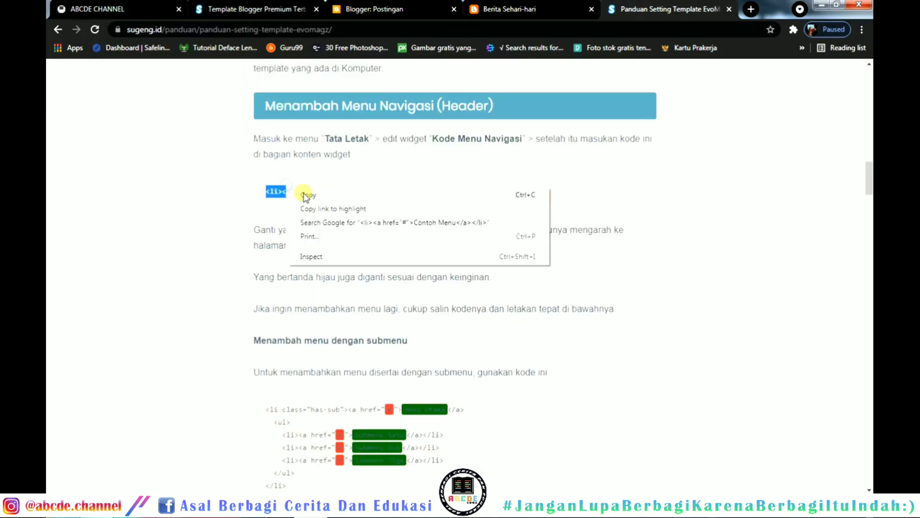
click(304, 195)
Paste the copied menu code into the content of the Kode Menu Navigasi widget in Berita Sehari-hari's Blogger layout.
click(132, 6)
click(369, 7)
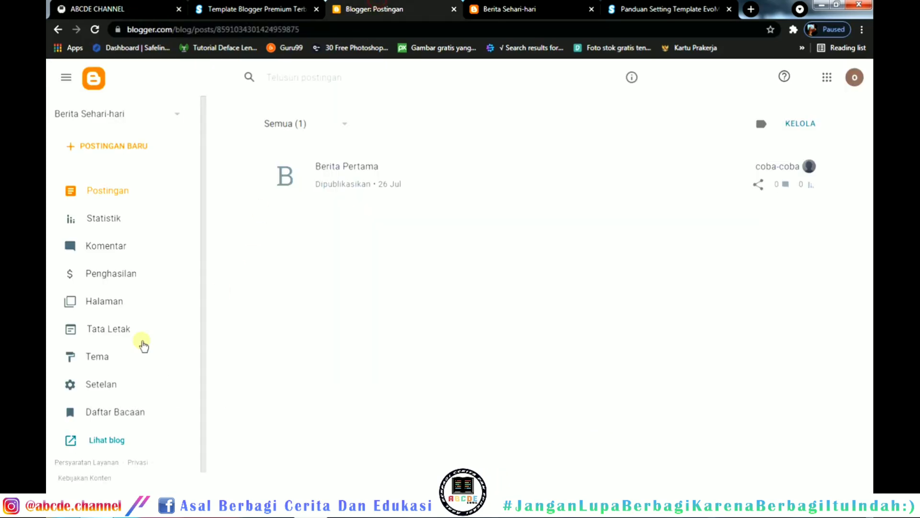
click(129, 325)
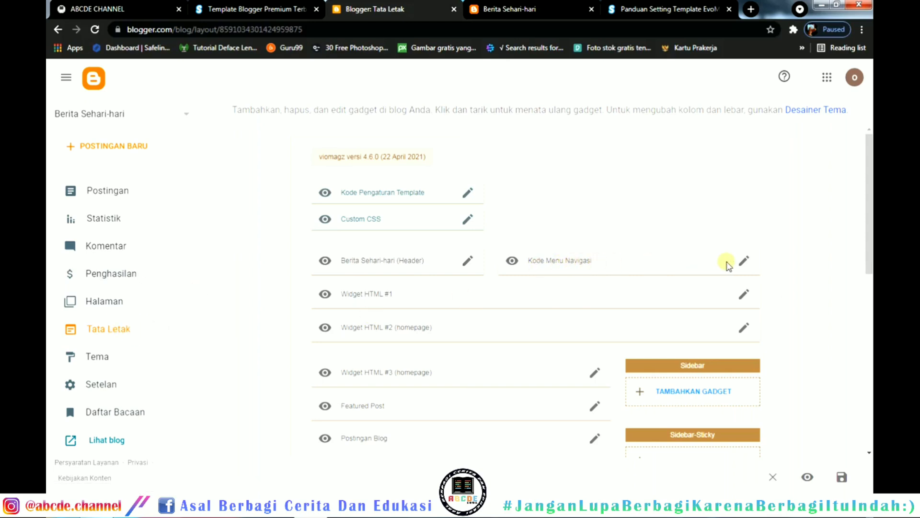
click(744, 262)
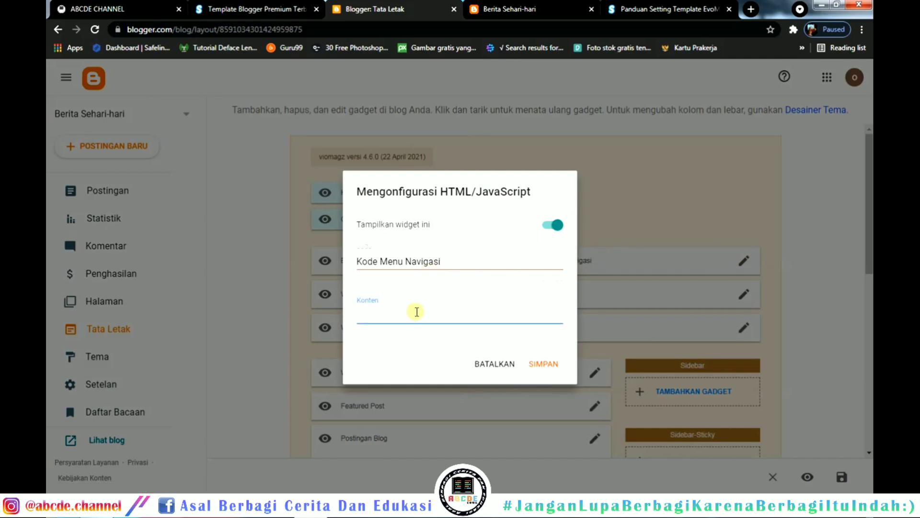
key(ctrl+v)
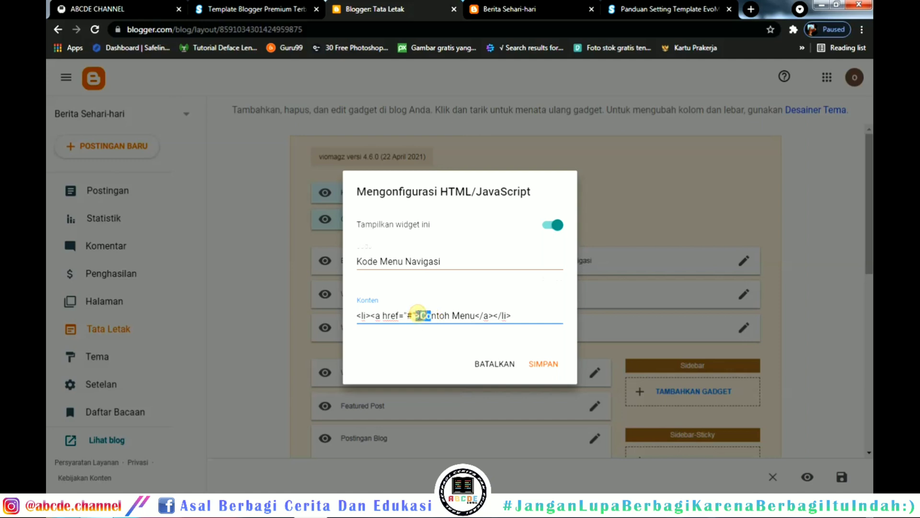
Replace the placeholder menu text with Kesehatan, save the widget, and reload the Berita Sehari-hari blog to check its header.
drag(424, 315, 474, 315)
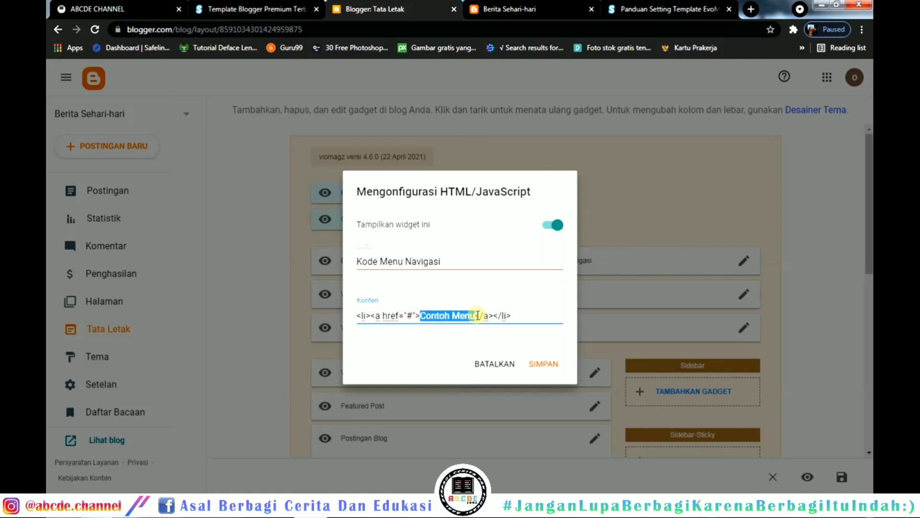
text(Keh)
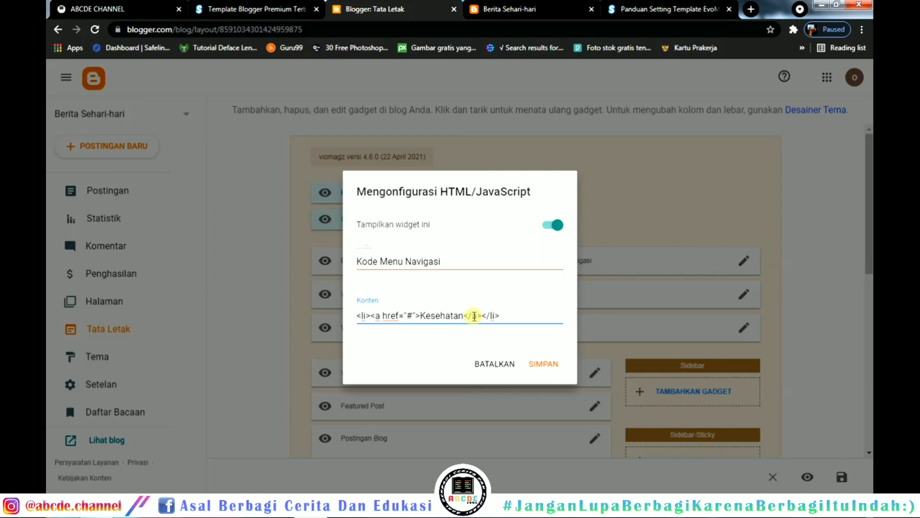
click(543, 363)
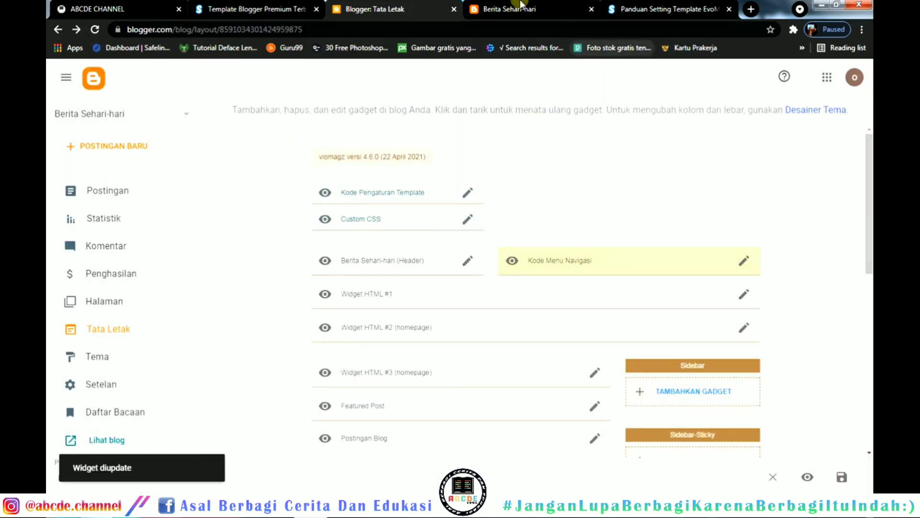
click(522, 7)
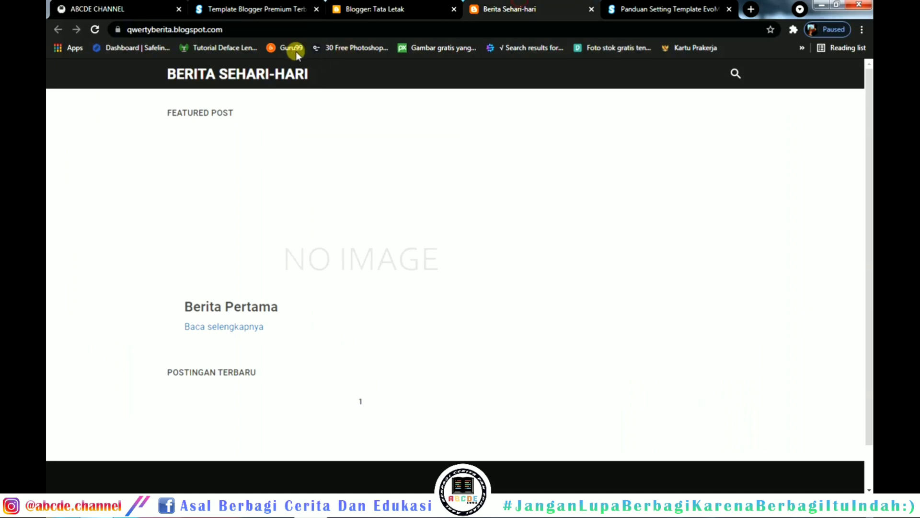
click(95, 30)
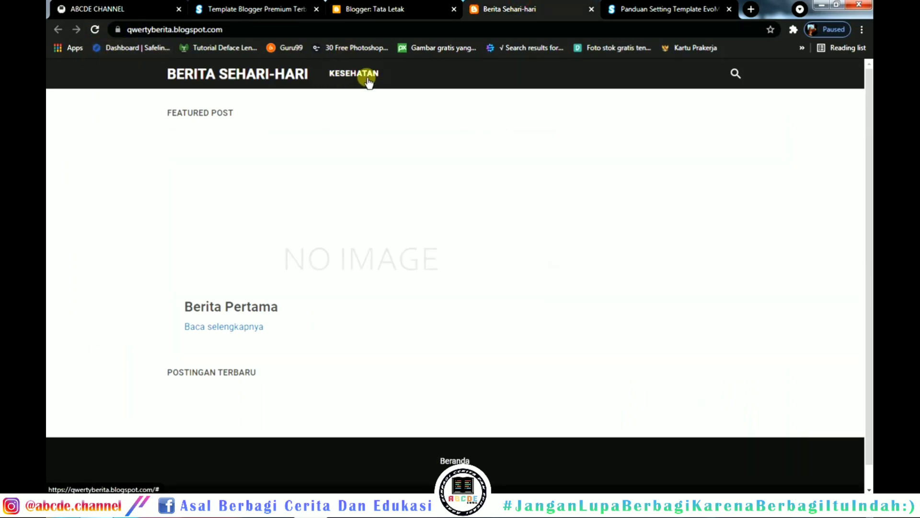
Review the guide's submenu code and compare it with the dropdown menus in the ABCDE Channel blog's header.
click(622, 6)
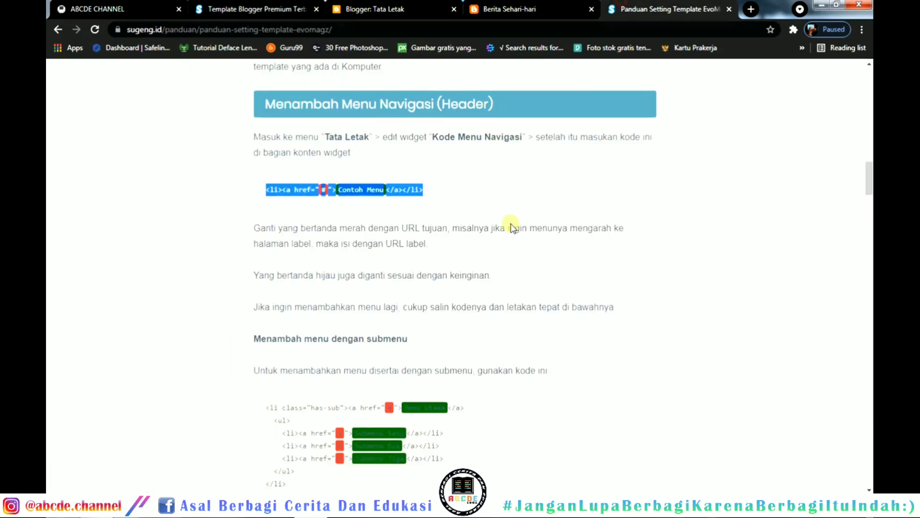
scroll(323, 261, down, 3)
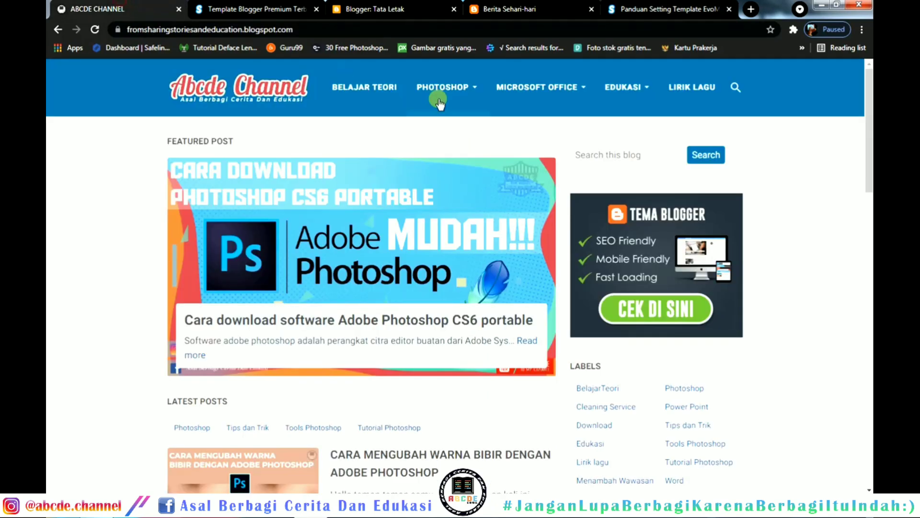
click(119, 6)
mouse_move(459, 93)
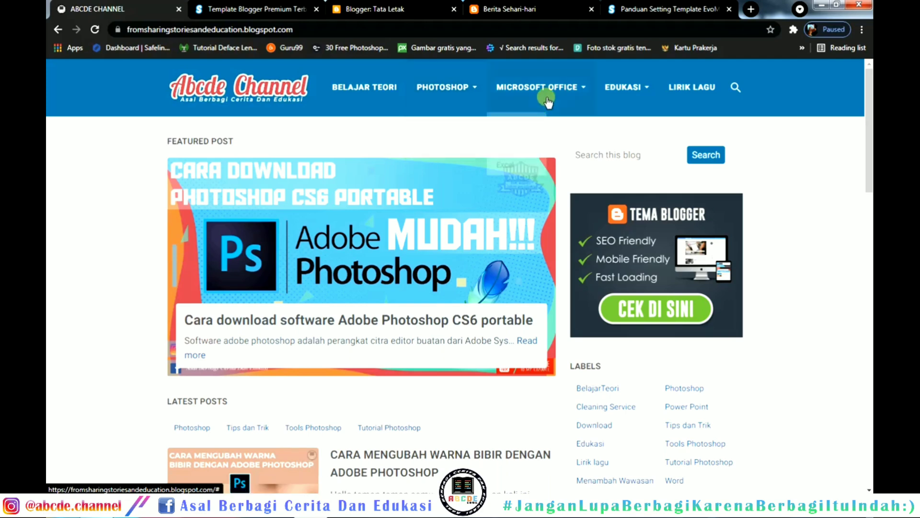
click(551, 9)
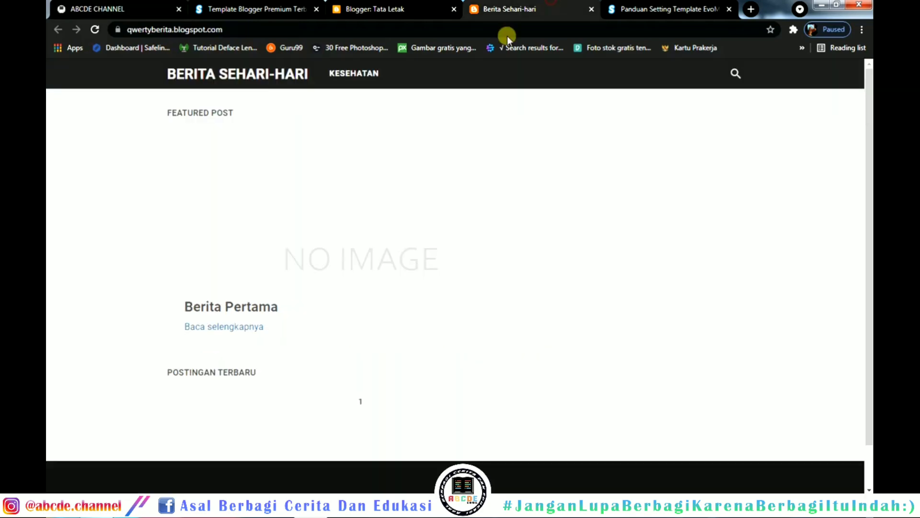
click(352, 7)
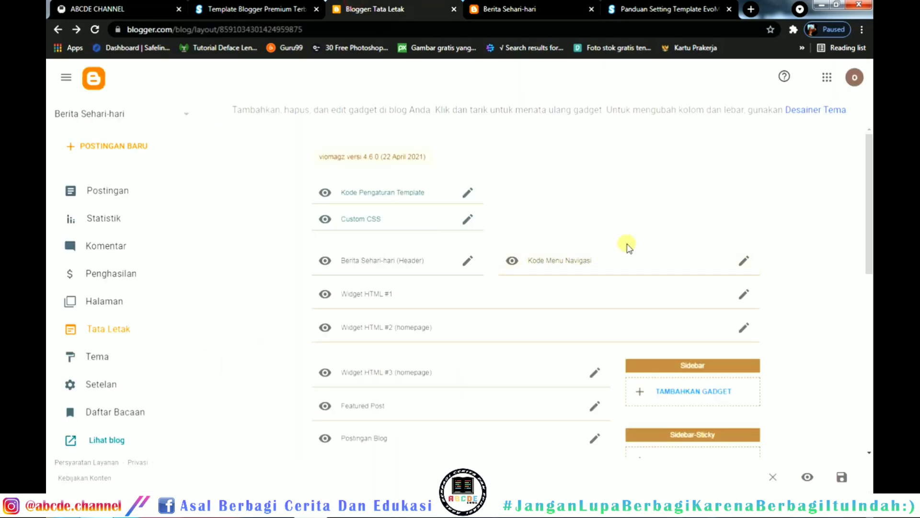
click(657, 9)
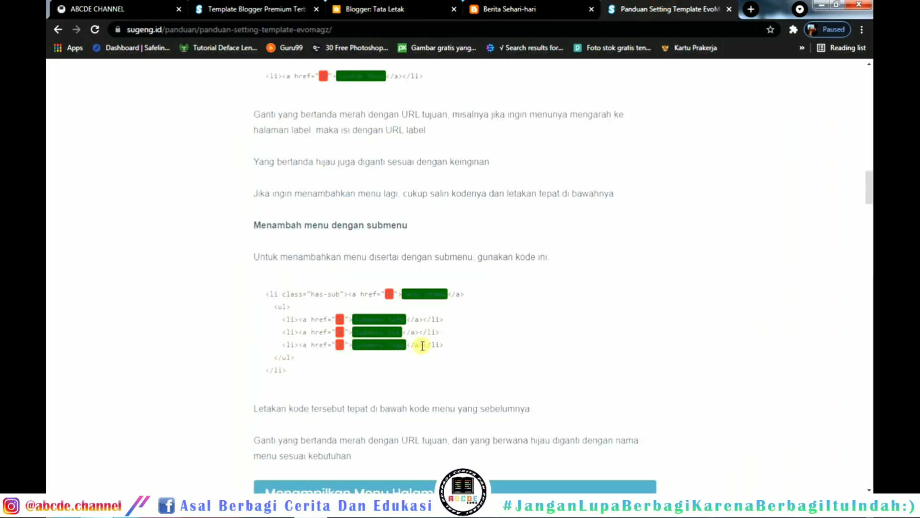
Duplicate the Kesehatan line in the Kode Menu Navigasi widget's content and rename the copy Olahraga.
click(405, 8)
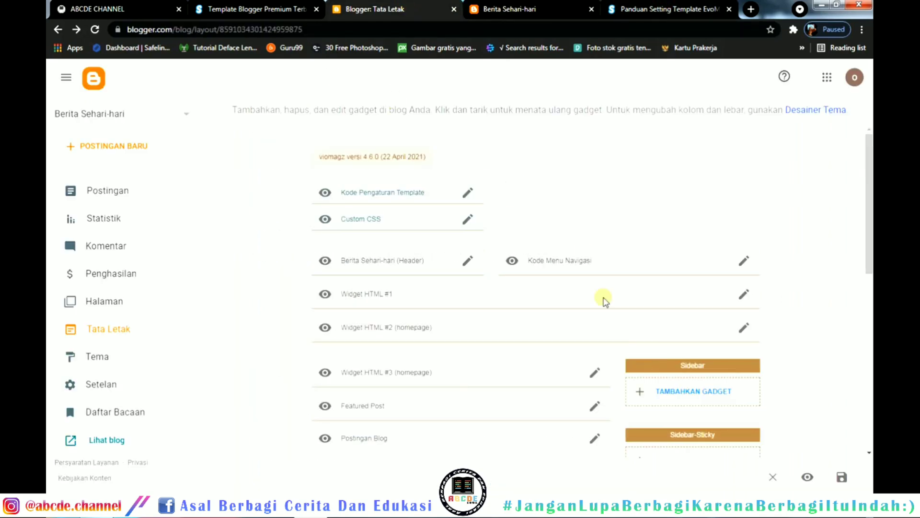
click(744, 261)
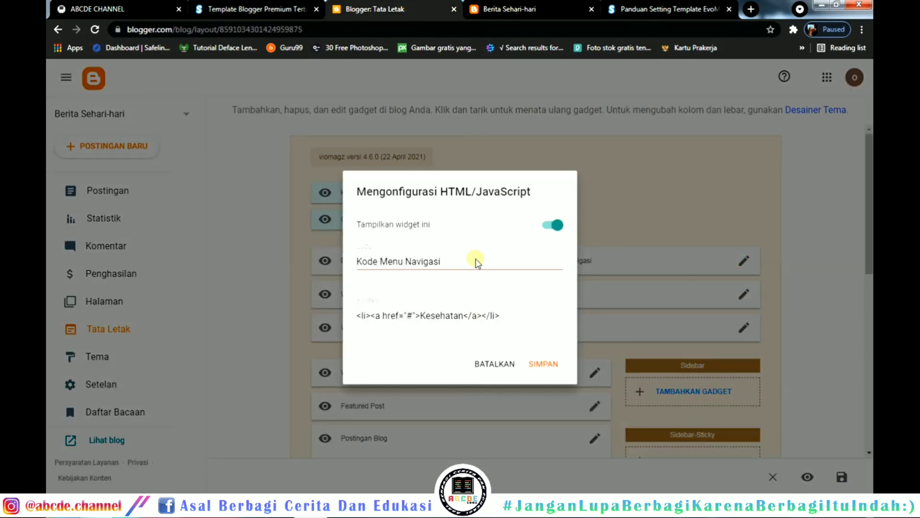
drag(505, 318, 335, 315)
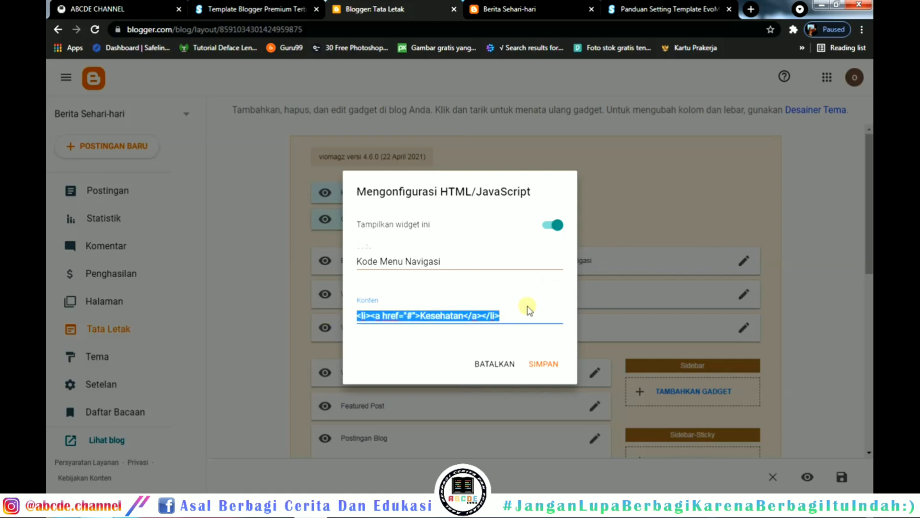
key(ctrl+c)
click(516, 316)
key(Return)
key(ctrl+v)
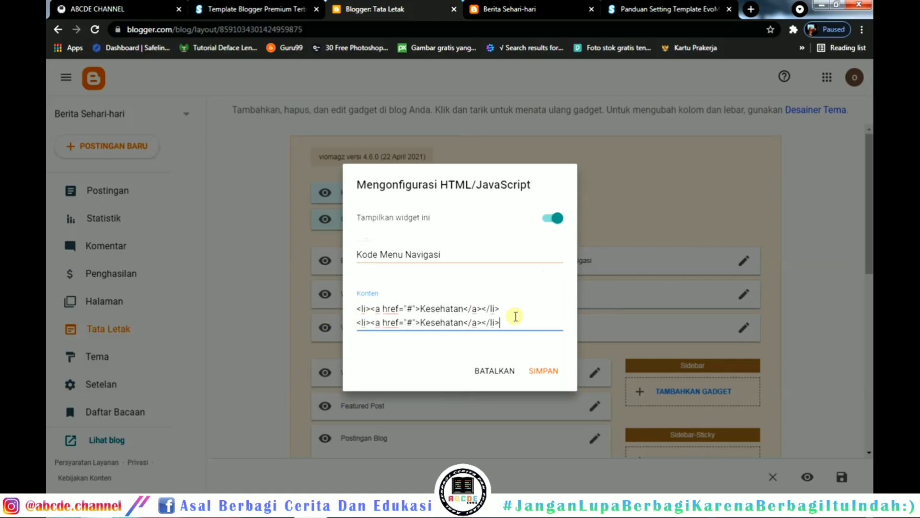
drag(432, 329, 421, 329)
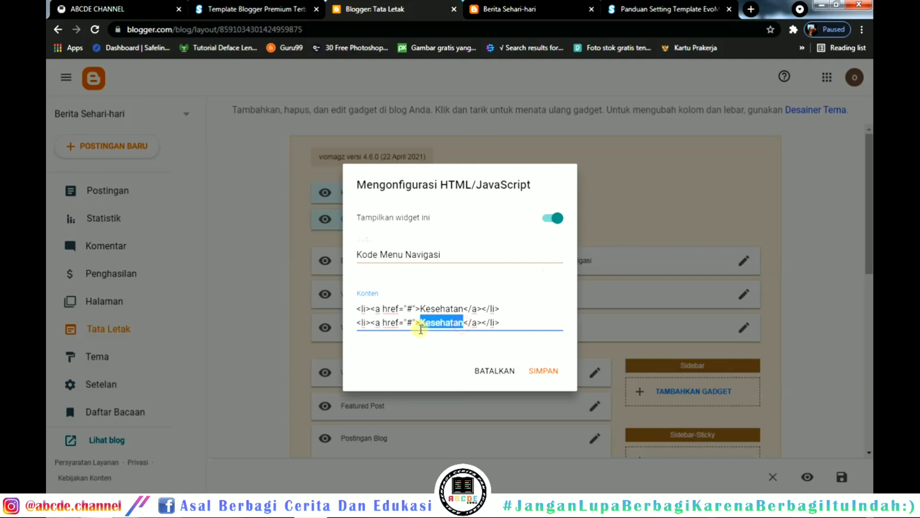
text(Olahrag)
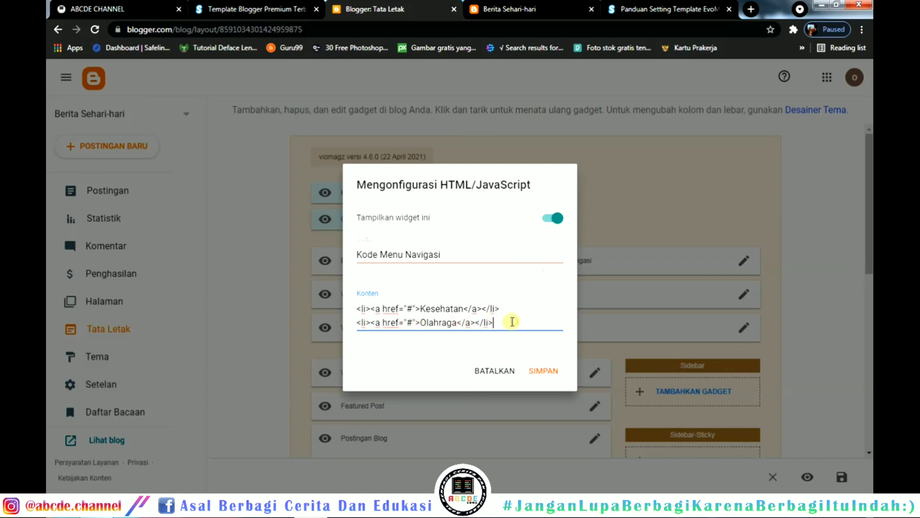
Add two more copies of the menu line below Olahraga, named Kehidupan and Kekinian.
key(Return)
key(ctrl+v)
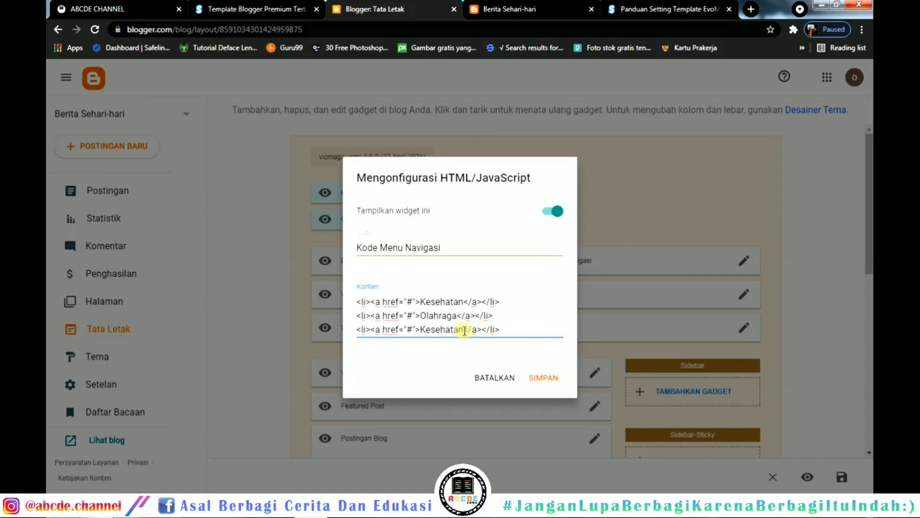
drag(463, 331, 426, 331)
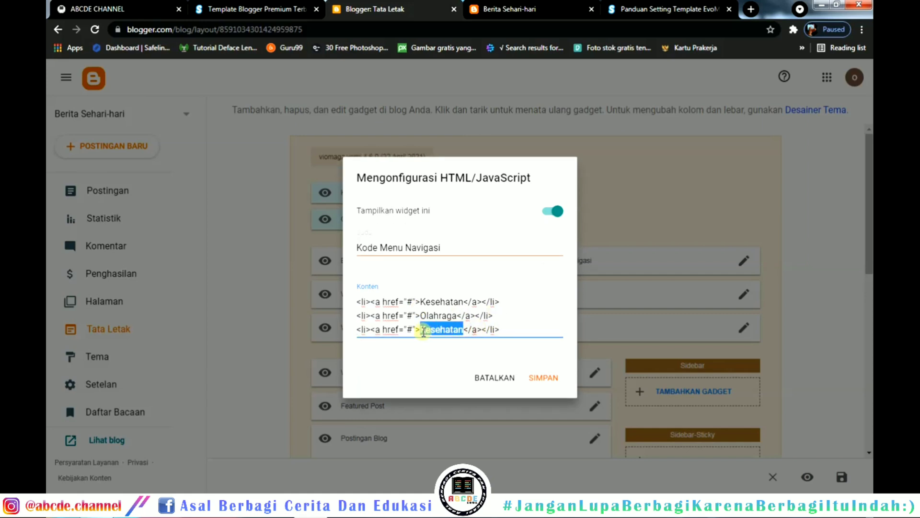
text(H)
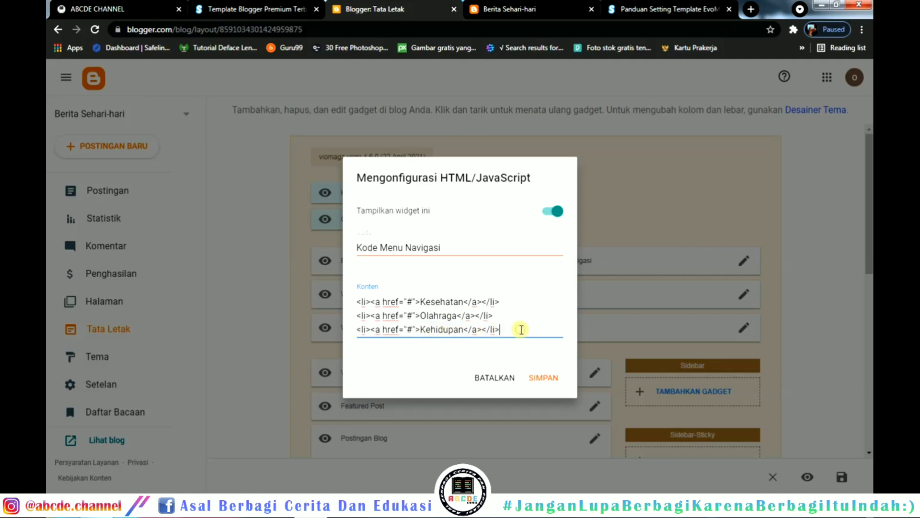
key(Return)
key(ctrl+v)
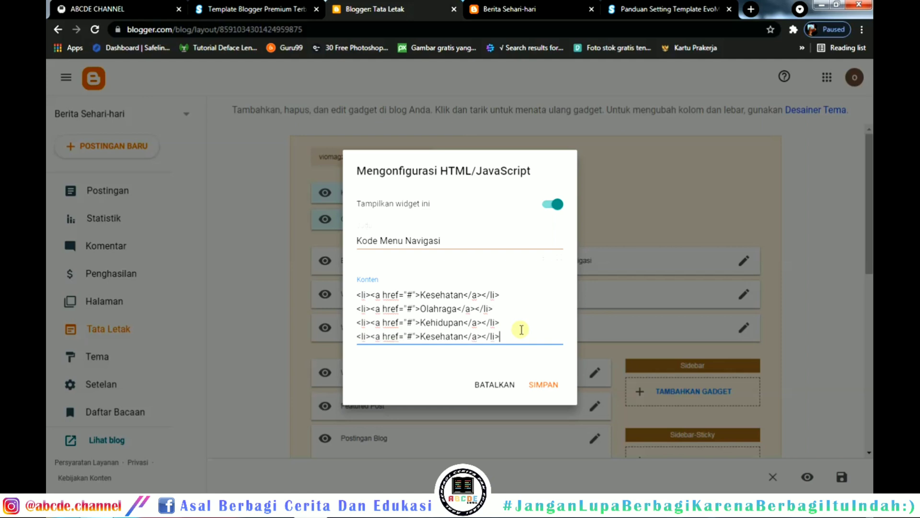
drag(449, 340, 422, 339)
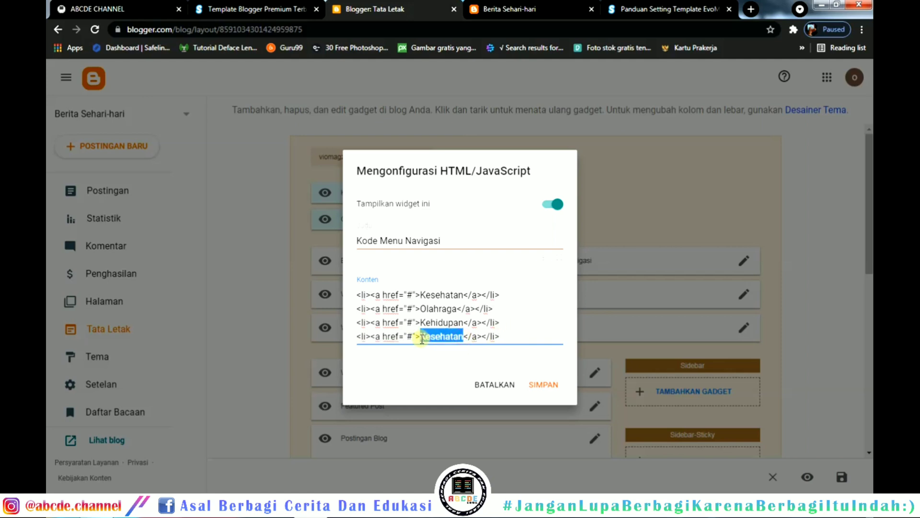
text(Ke)
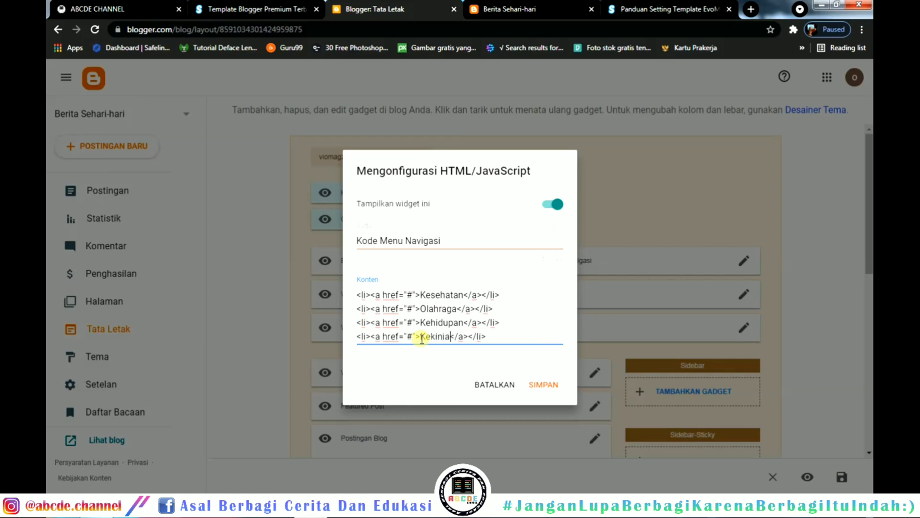
Save the navigation widget and reload the Berita Sehari-hari blog to check its header menu.
click(544, 383)
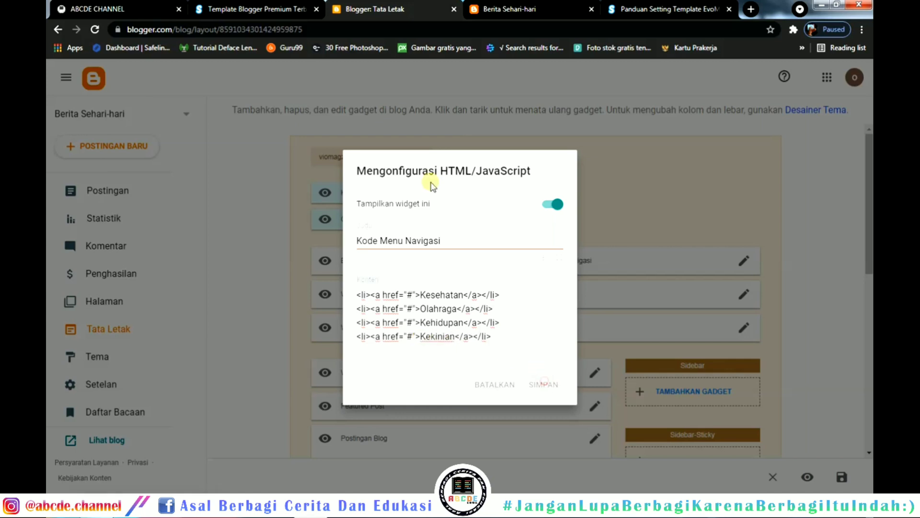
click(511, 8)
click(95, 30)
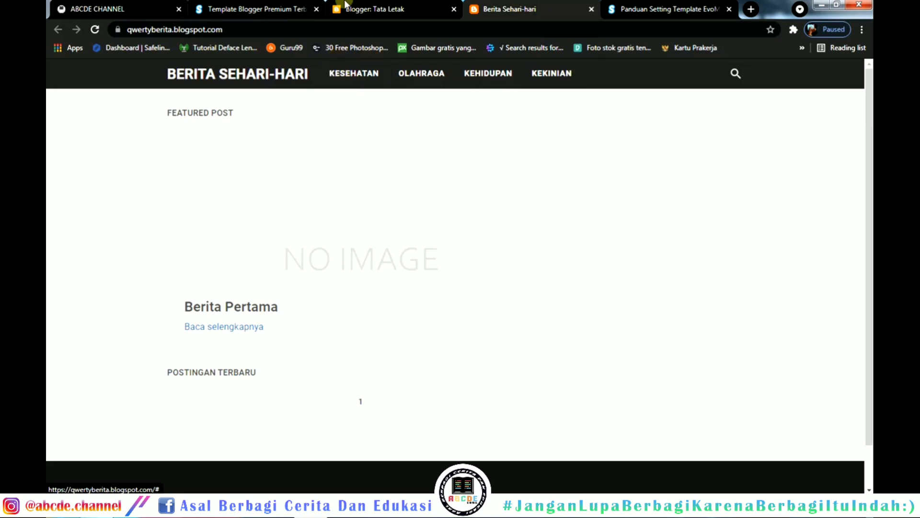
Copy the submenu block from <ul> to </ul> in the guide's Menambah menu dengan submenu section.
click(400, 7)
click(628, 5)
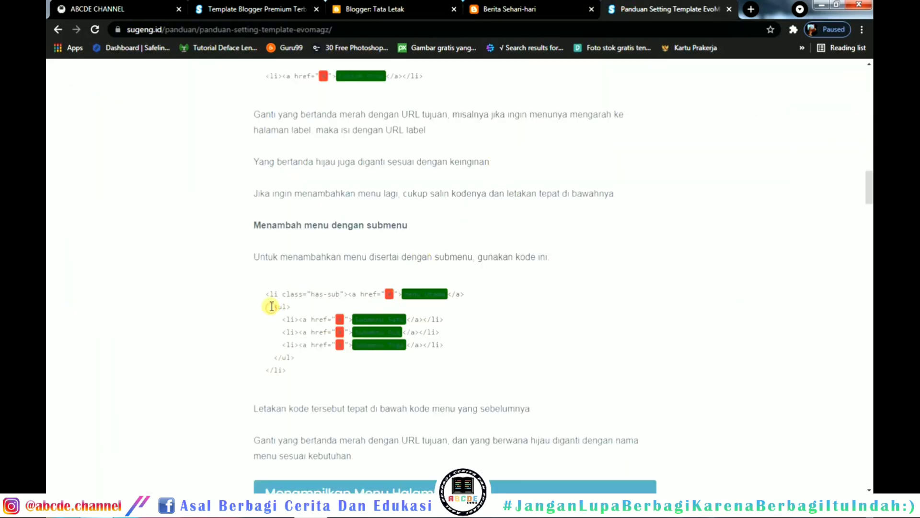
drag(271, 306, 299, 359)
key(ctrl+c)
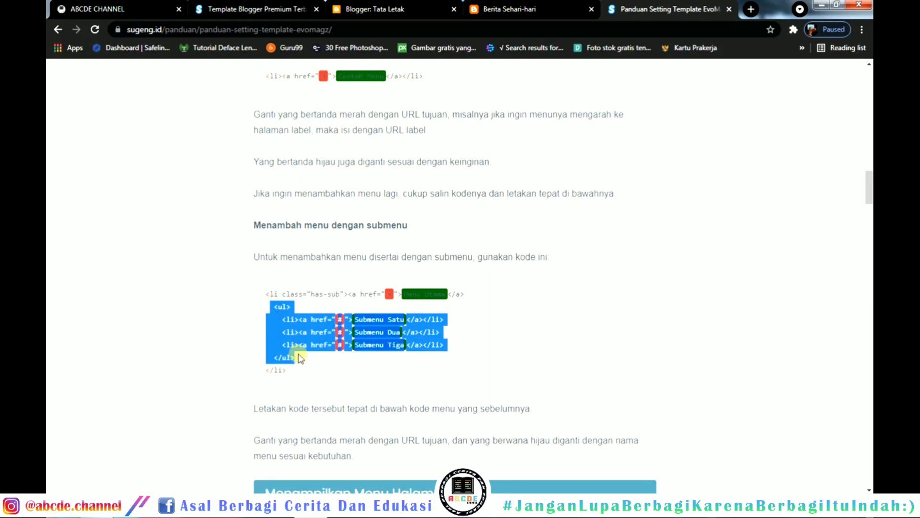
Paste the copied submenu block inside the Kesehatan item of the Kode Menu Navigasi widget, before its closing </li> tag.
click(298, 7)
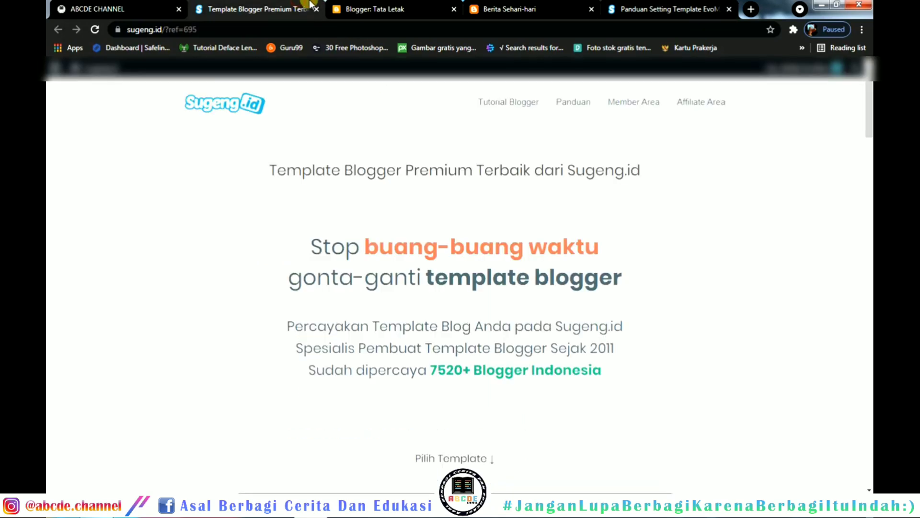
click(373, 8)
click(743, 261)
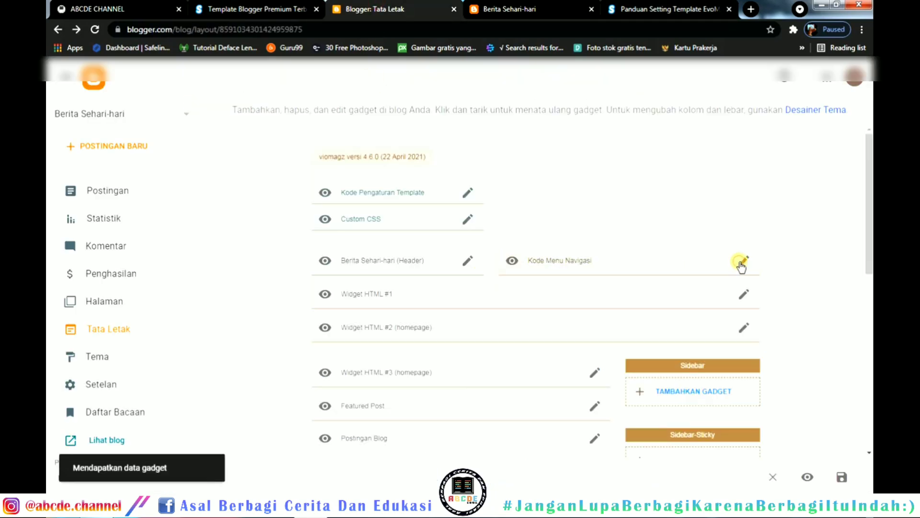
click(505, 297)
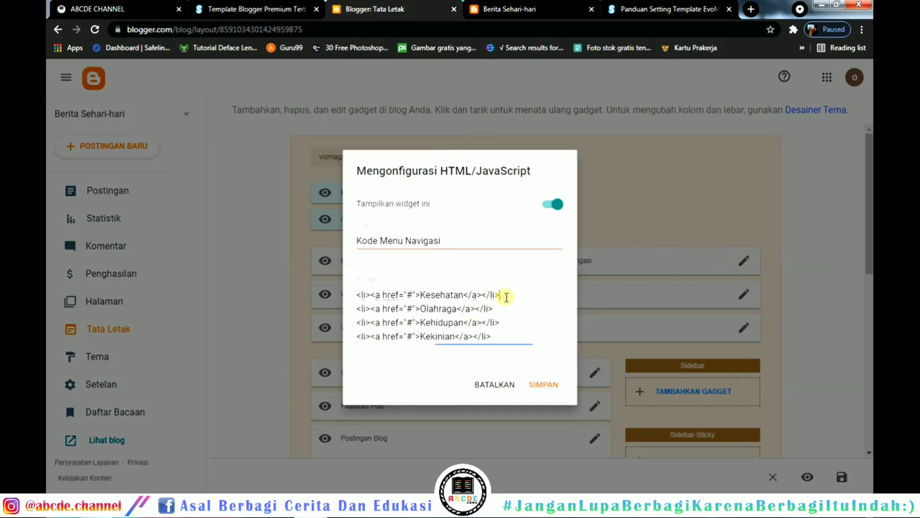
click(483, 294)
key(Return)
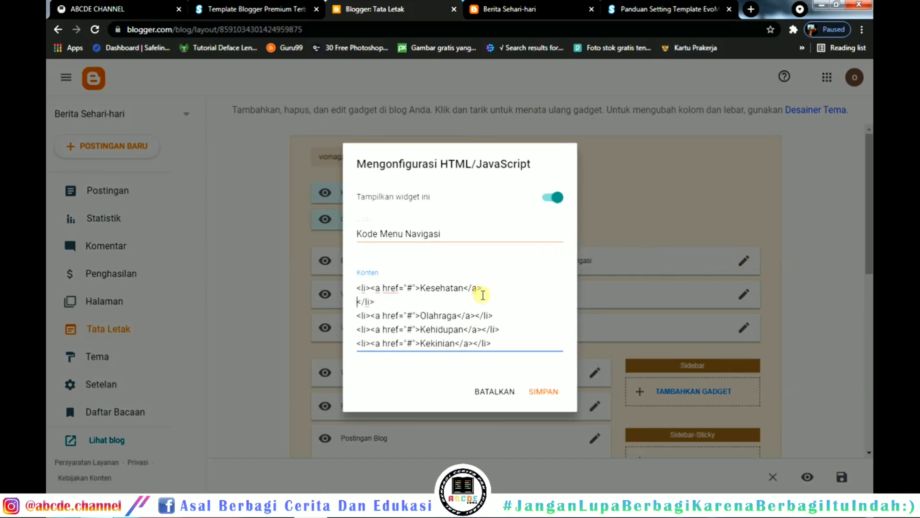
key(Return)
key(Up)
key(ctrl+v)
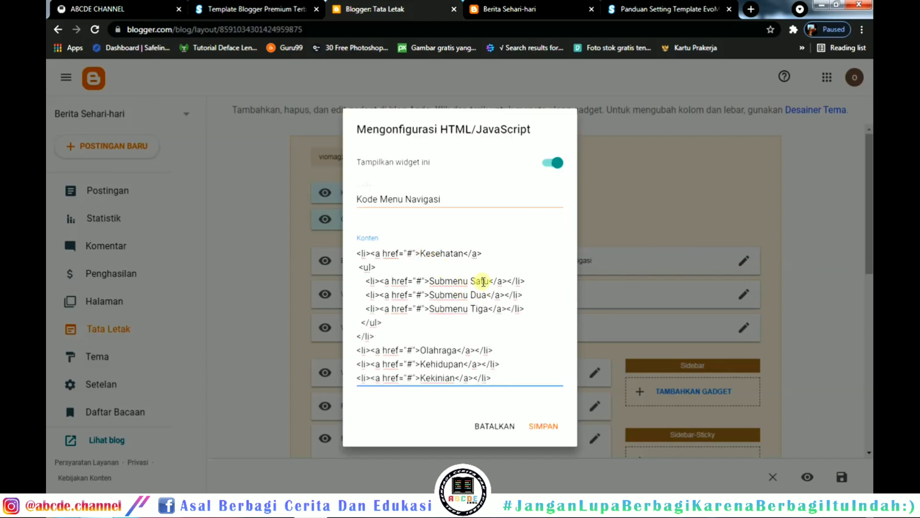
Rename the three Kesehatan submenu entries Tubuh, Fisik and Mental.
mouse_move(488, 281)
mouse_down()
mouse_move(457, 281)
mouse_move(482, 281)
mouse_up()
double_click(428, 280)
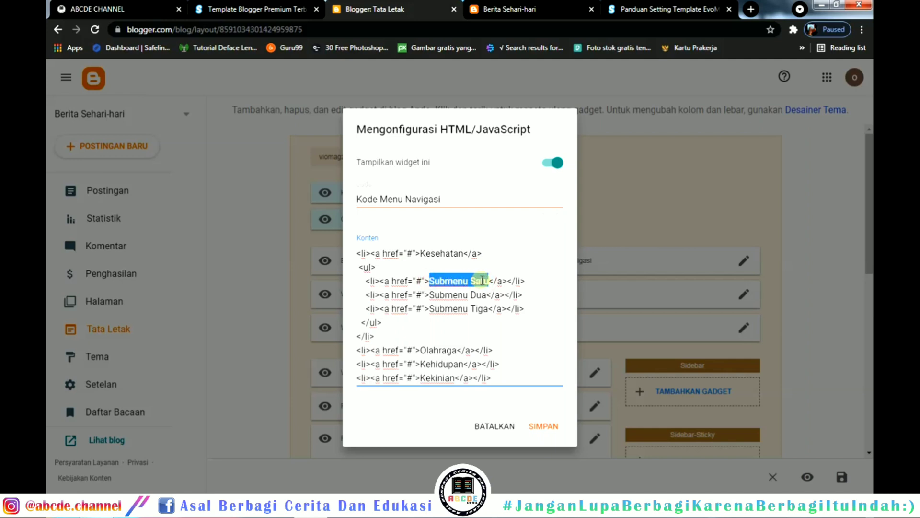
text(Tubu)
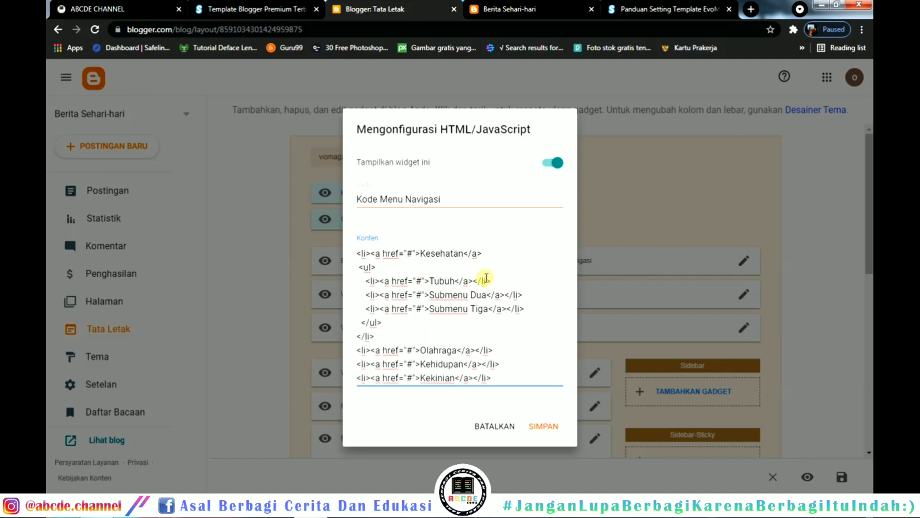
drag(487, 293, 432, 295)
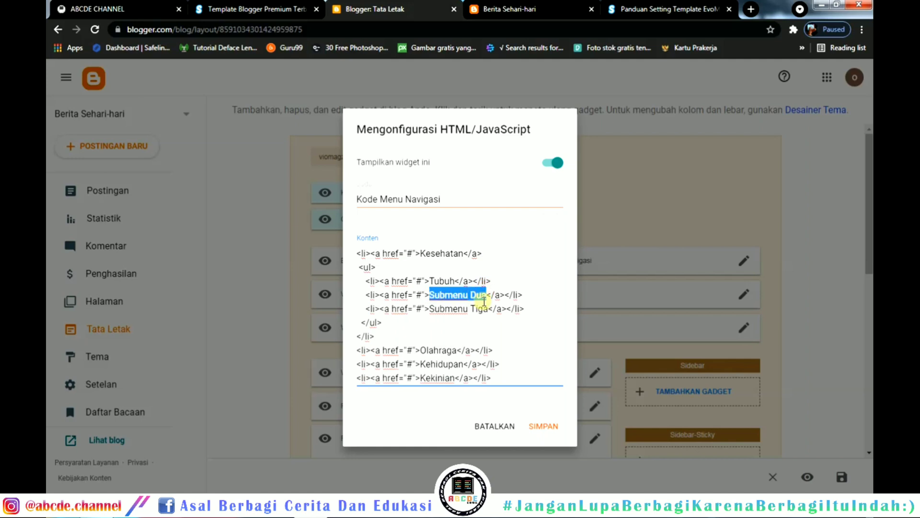
text(Fisik)
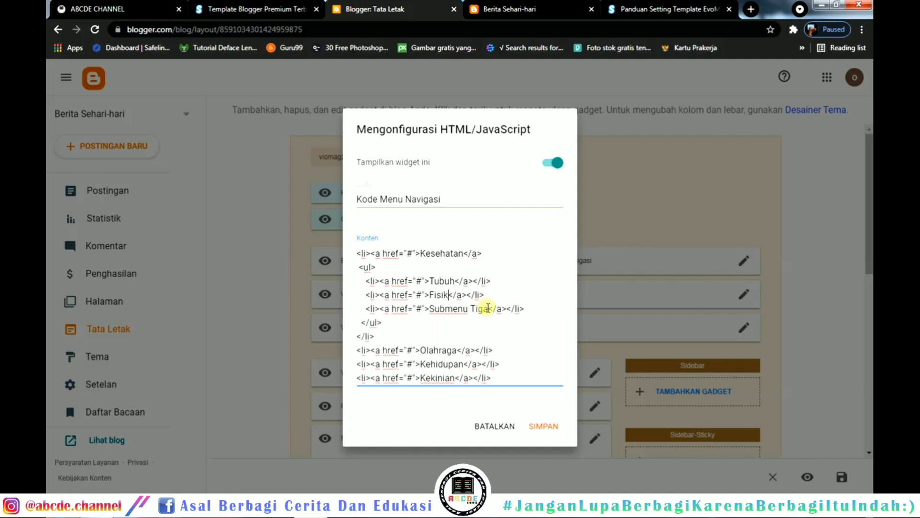
drag(488, 308, 437, 312)
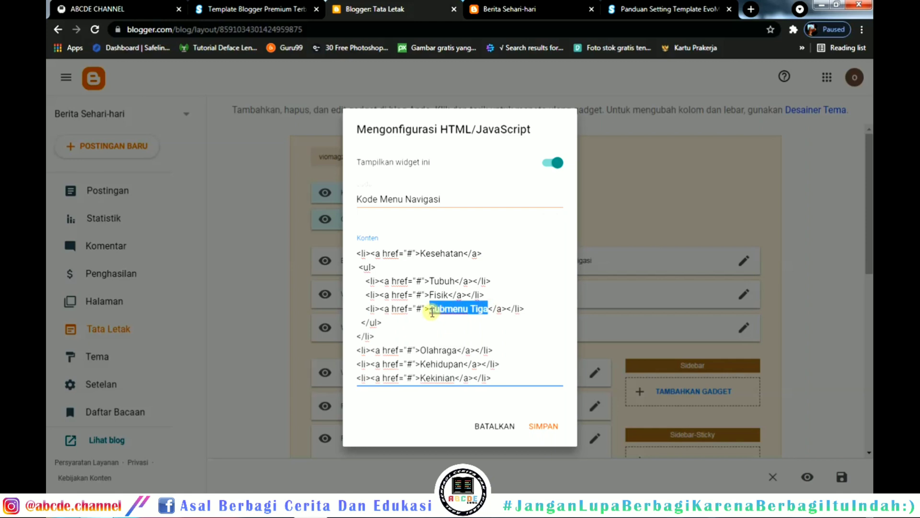
text(F)
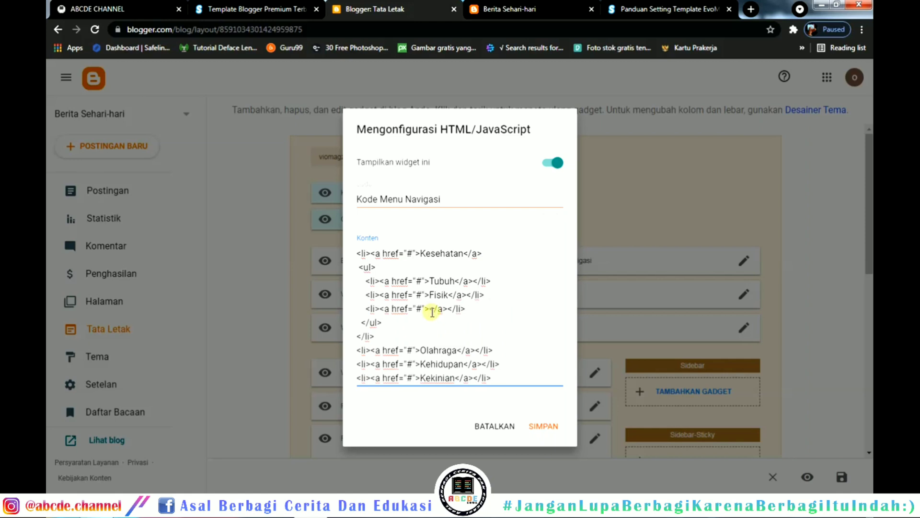
text(Mental)
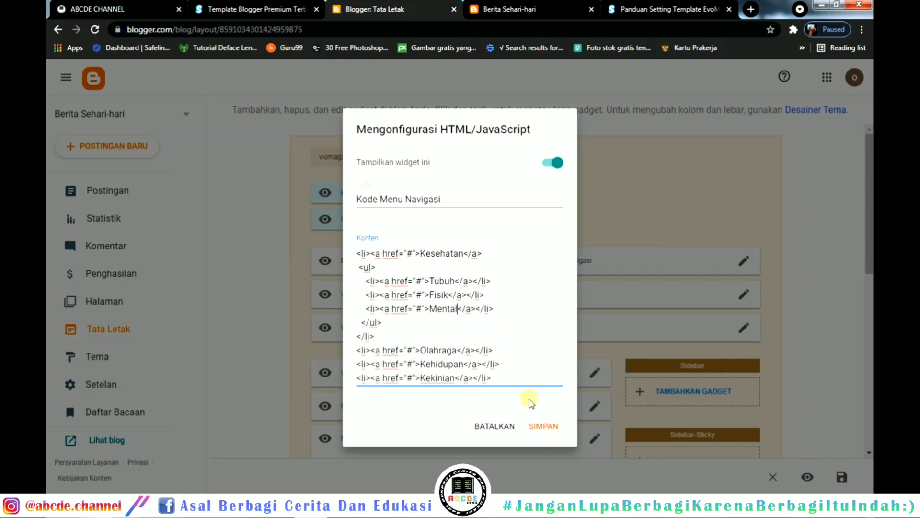
Paste the copied submenu block inside the Kekinian item, before its closing </li> tag, with that tag on its own line.
click(461, 378)
key(Return)
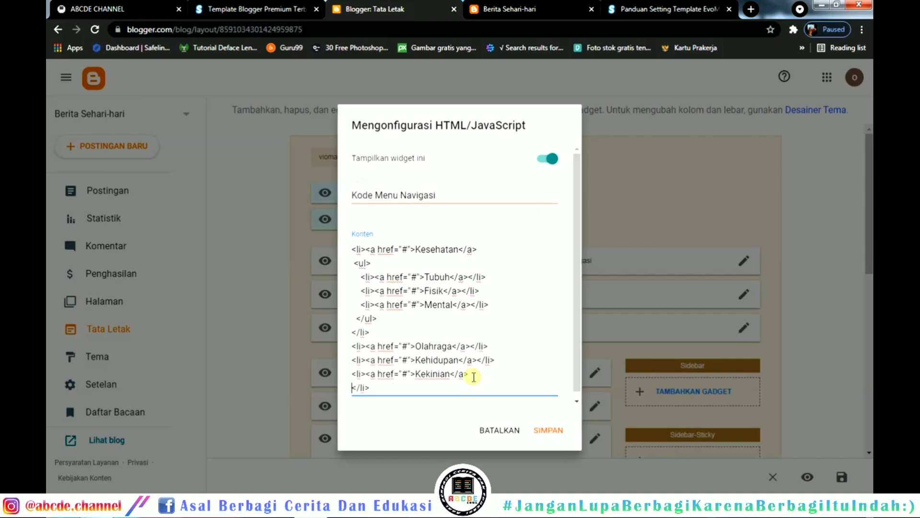
key(ctrl+v)
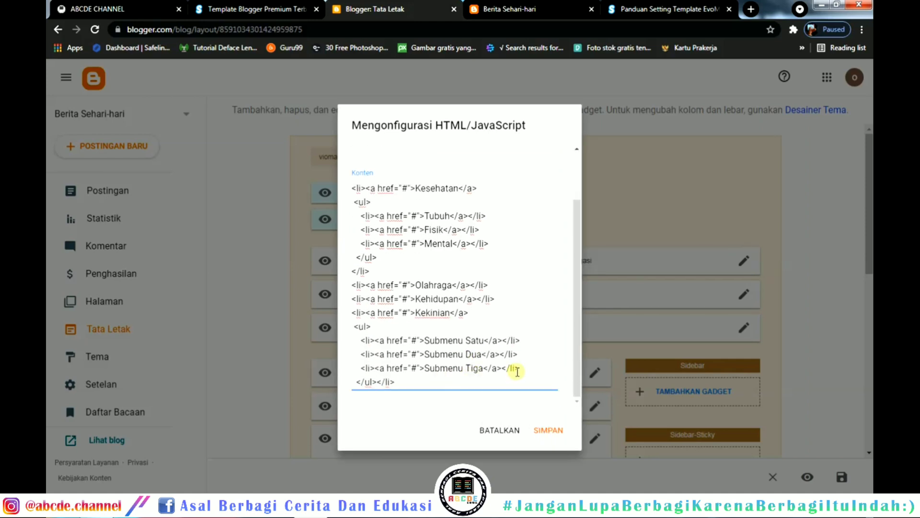
key(Return)
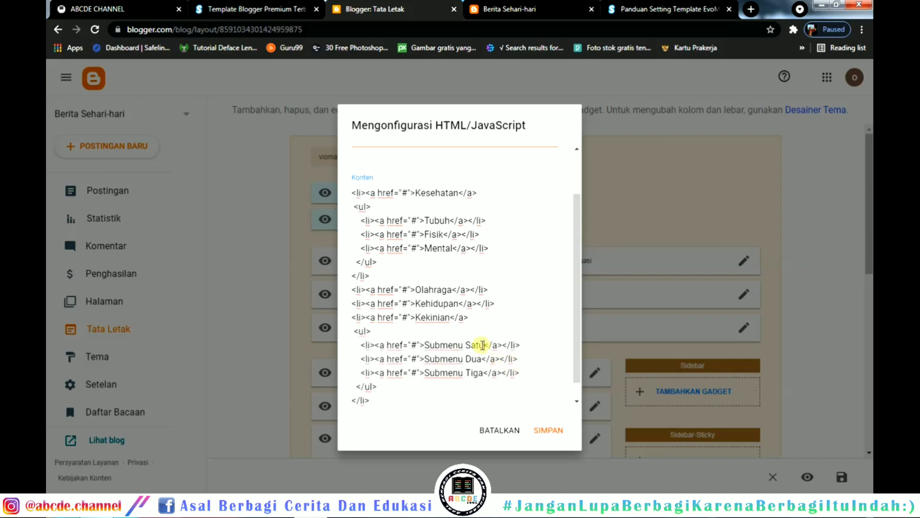
Rename the first two Kekinian submenu entries Fashion and Trend.
drag(483, 345, 424, 346)
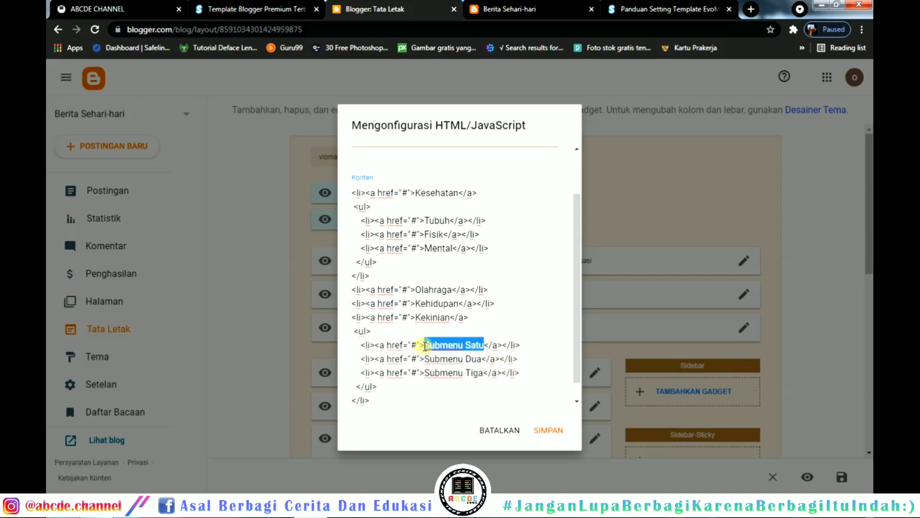
text(Fashino)
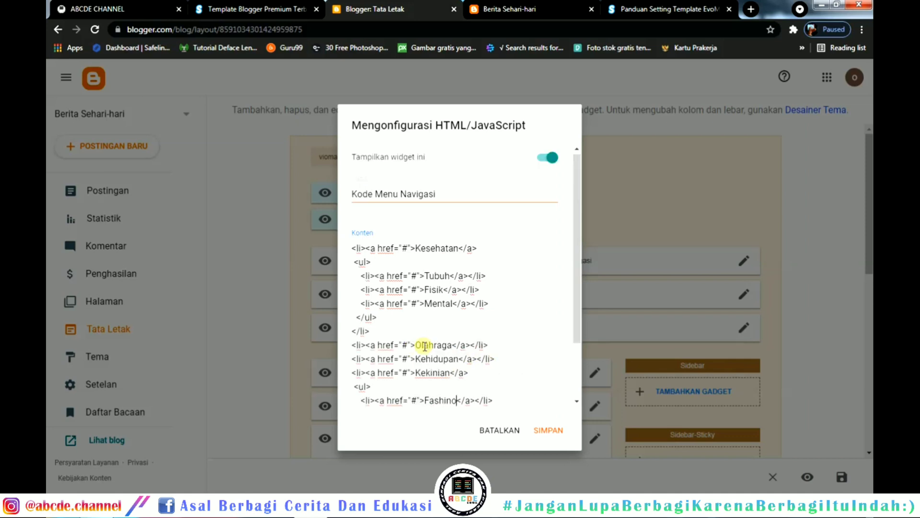
key(BackSpace)
key(BackSpace)
text(o)
scroll(424, 346, down, 2)
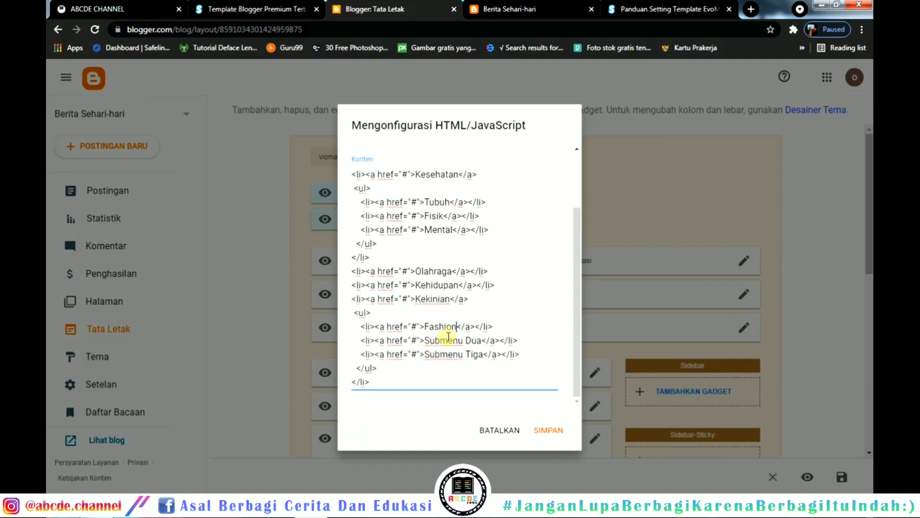
drag(480, 340, 441, 342)
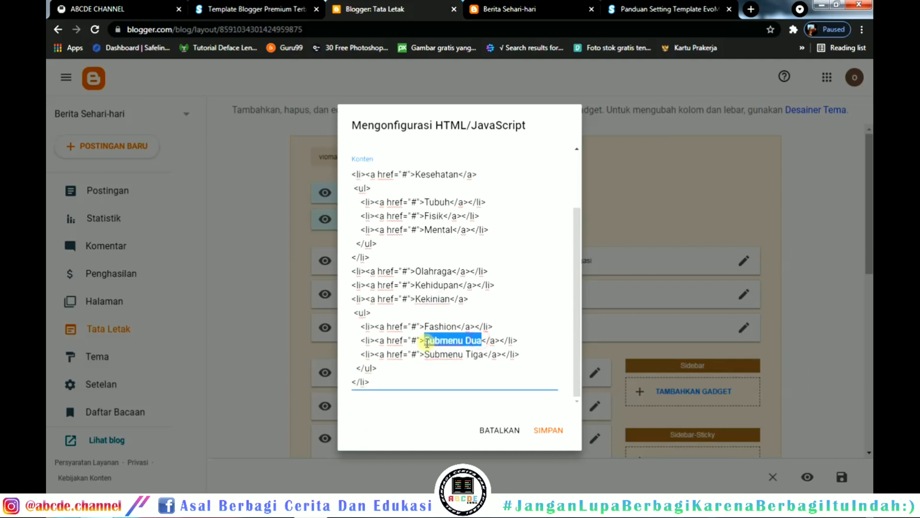
text(Trend)
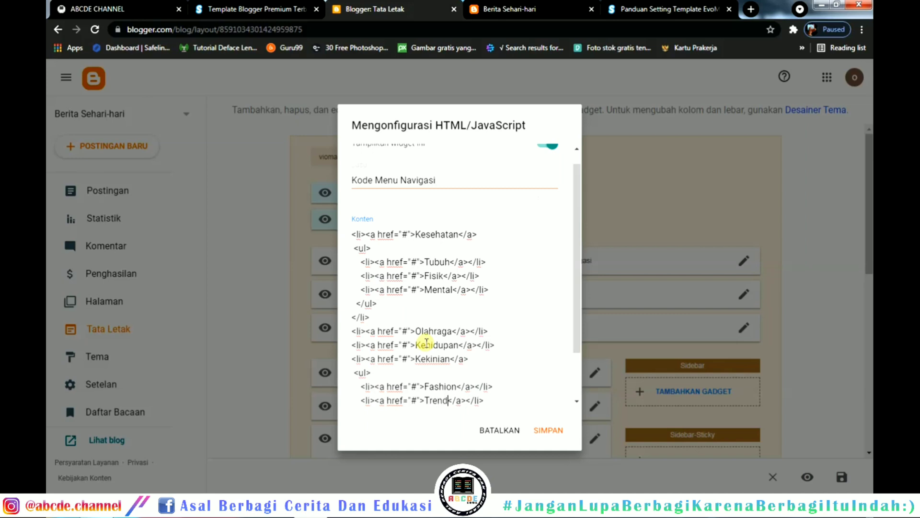
scroll(452, 354, down, 2)
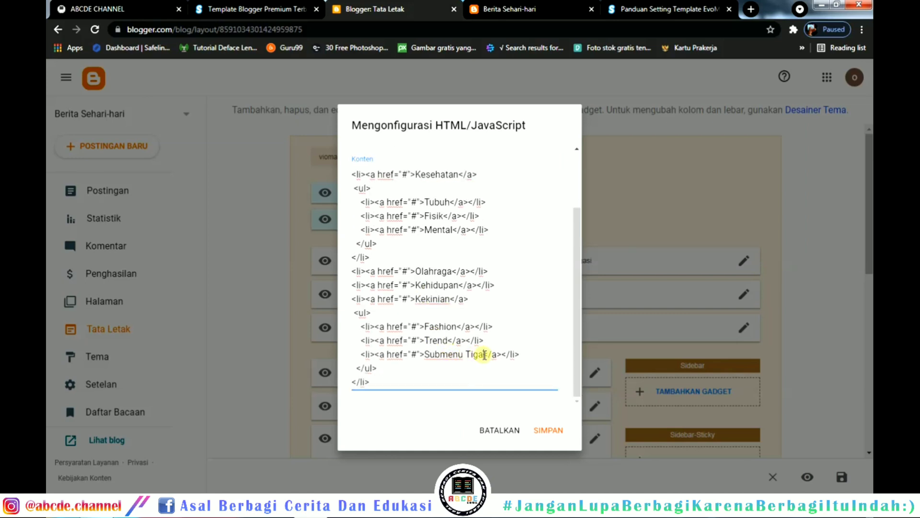
Delete the whole Submenu Tiga line from the Kekinian submenu.
drag(484, 355, 430, 355)
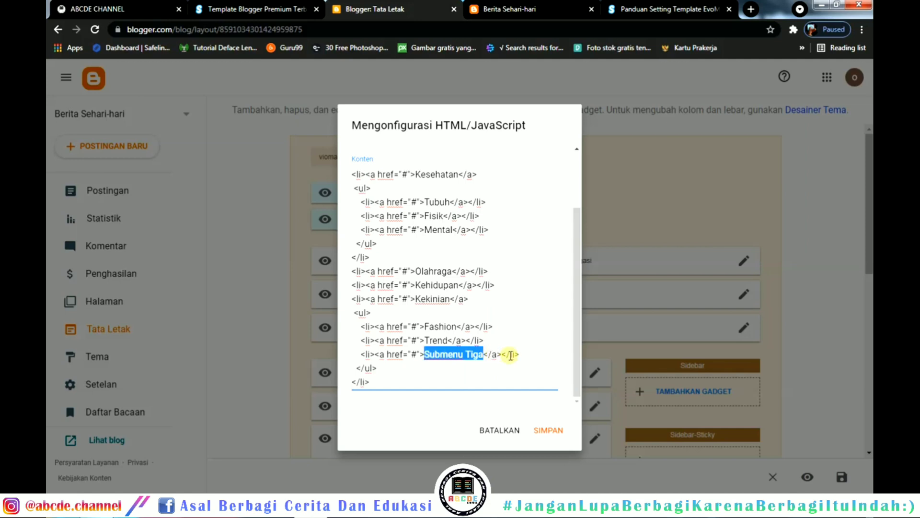
drag(519, 355, 349, 361)
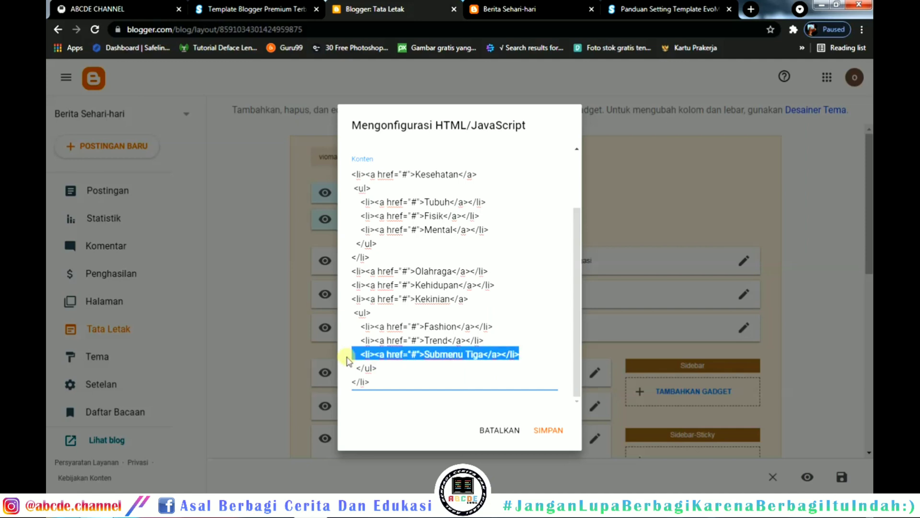
scroll(348, 361, up, 1)
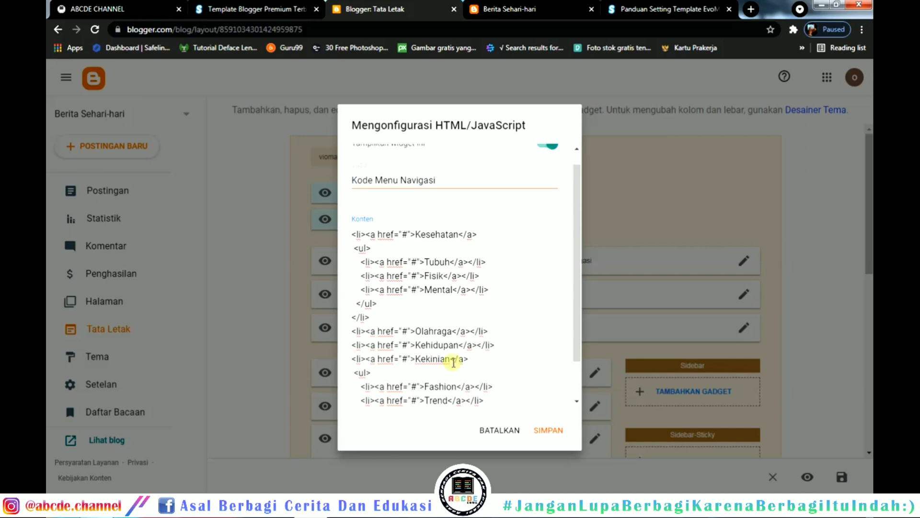
Save the navigation widget, reload the Berita Sehari-hari blog and check the Kesehatan and Kekinian submenus.
click(548, 430)
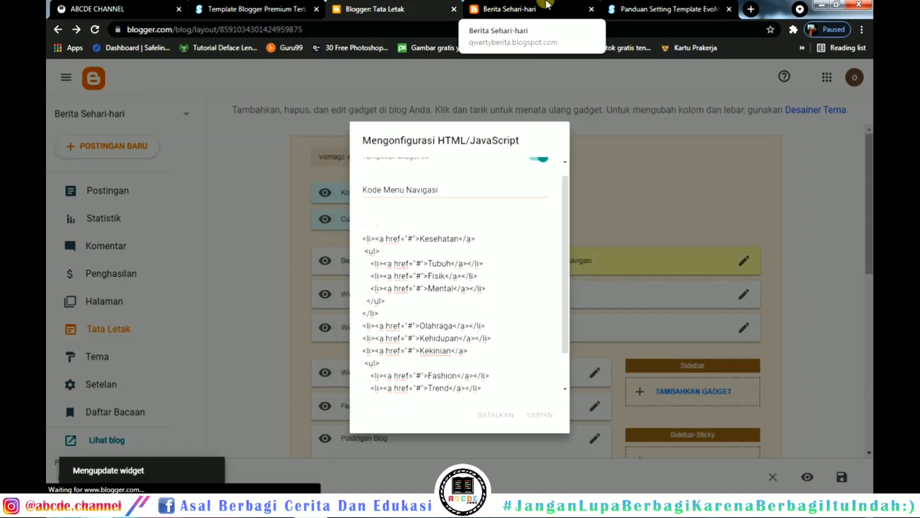
click(547, 6)
click(95, 30)
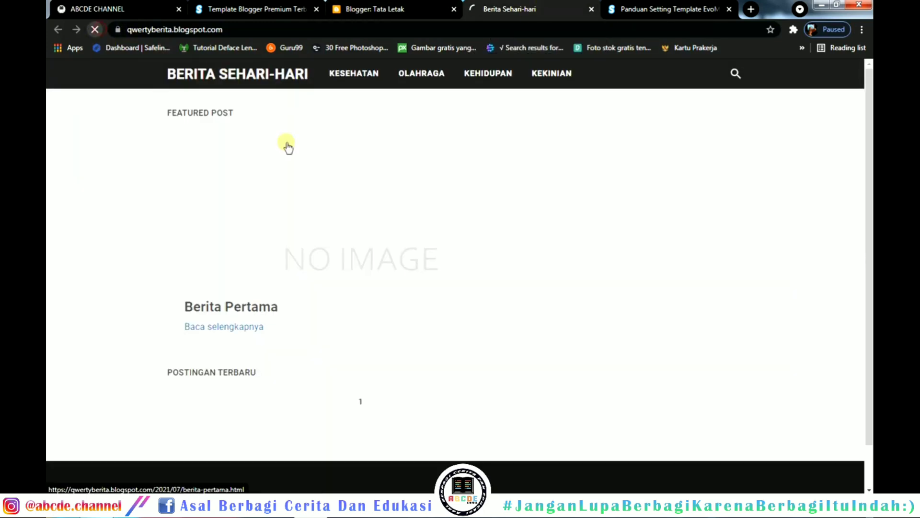
mouse_move(350, 82)
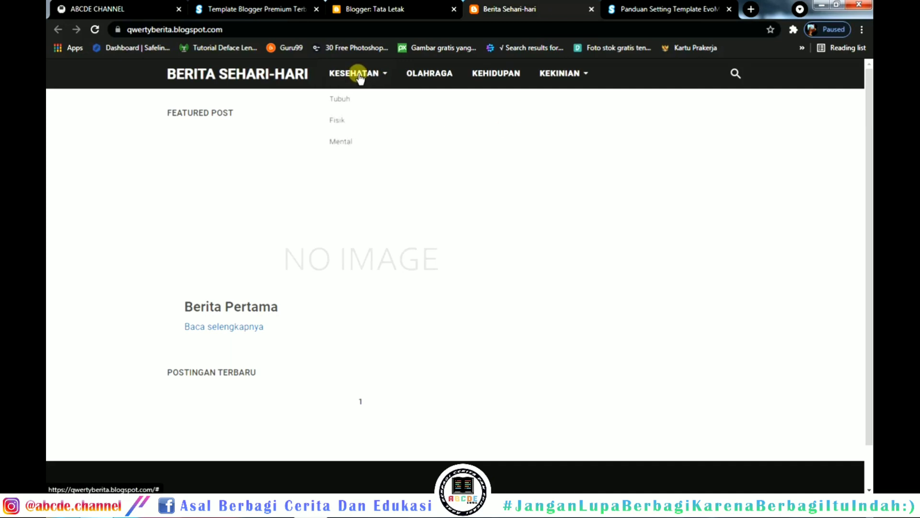
mouse_move(559, 85)
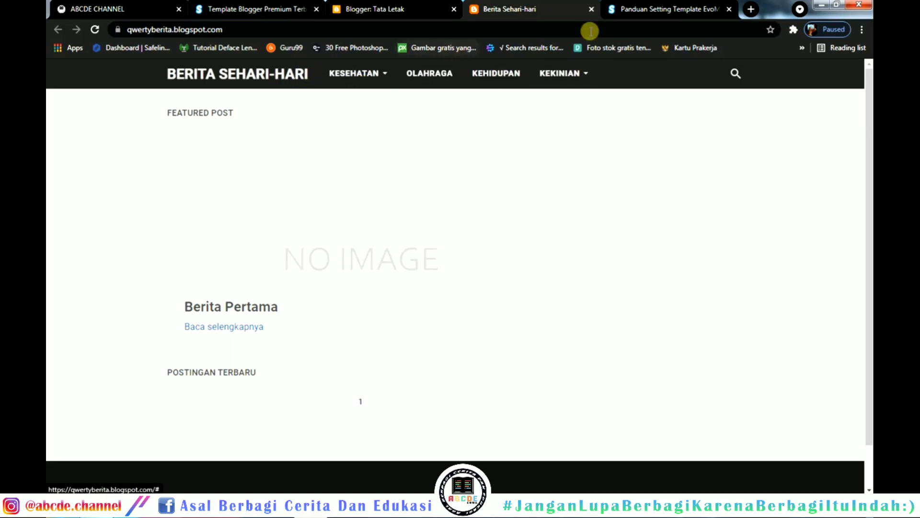
Look through the Sugeng.id guide from the submenu instructions to the Menampilkan Menu Halaman Statis section.
click(716, 6)
click(690, 243)
scroll(625, 211, down, 2)
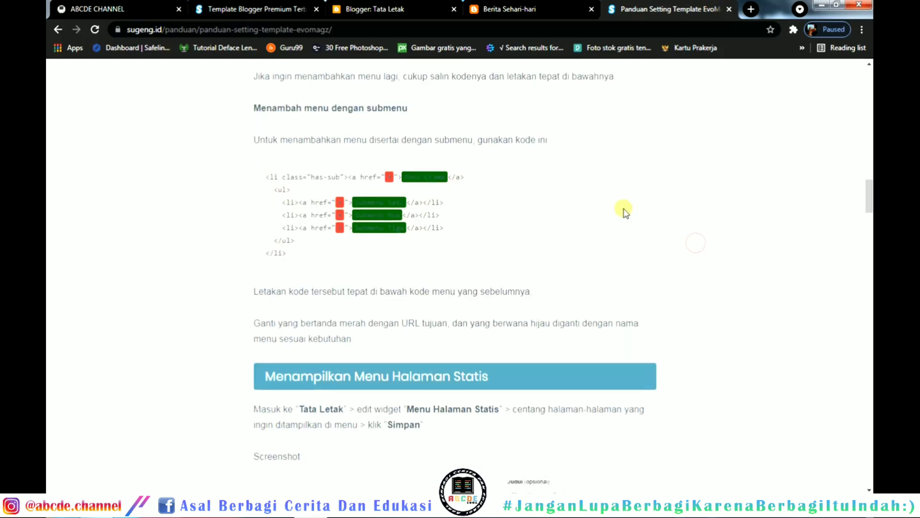
scroll(625, 210, down, 2)
Compare the ABCDE Channel blog's header and page layout with the Berita Sehari-hari blog, and return to the Sugeng.id guide.
click(132, 8)
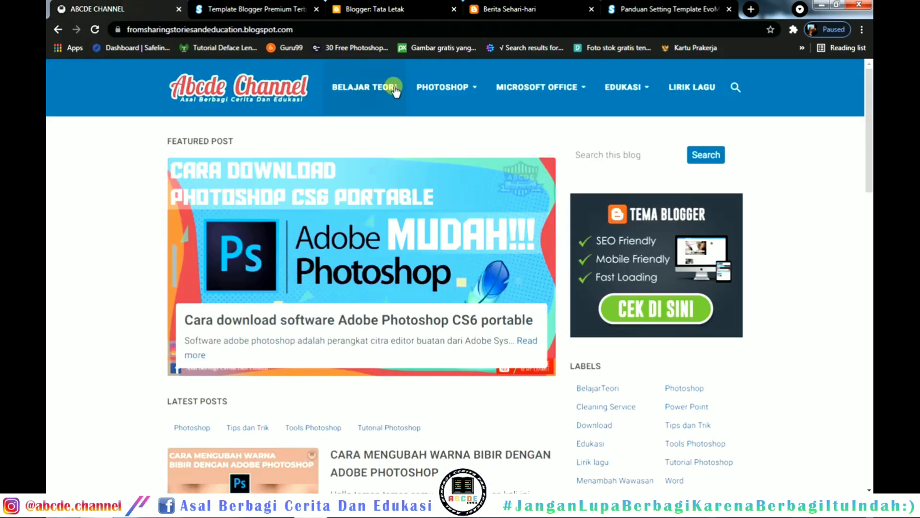
click(496, 7)
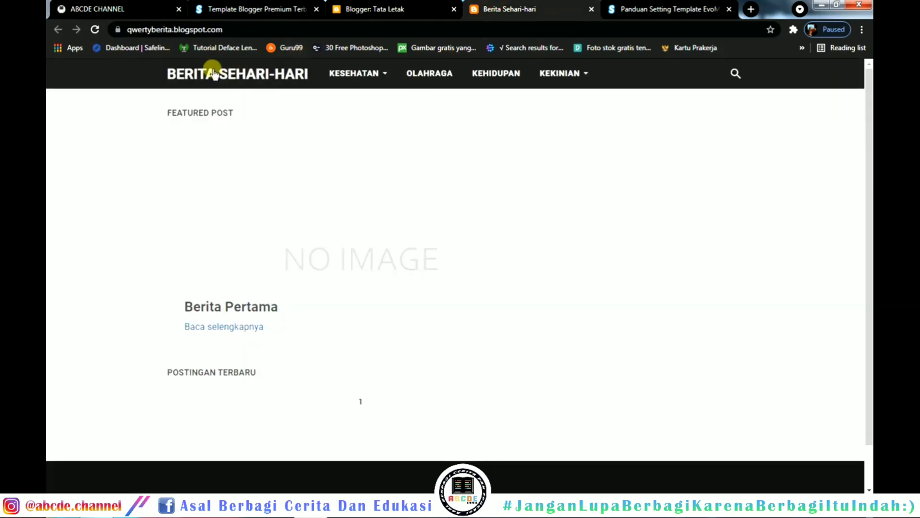
click(118, 5)
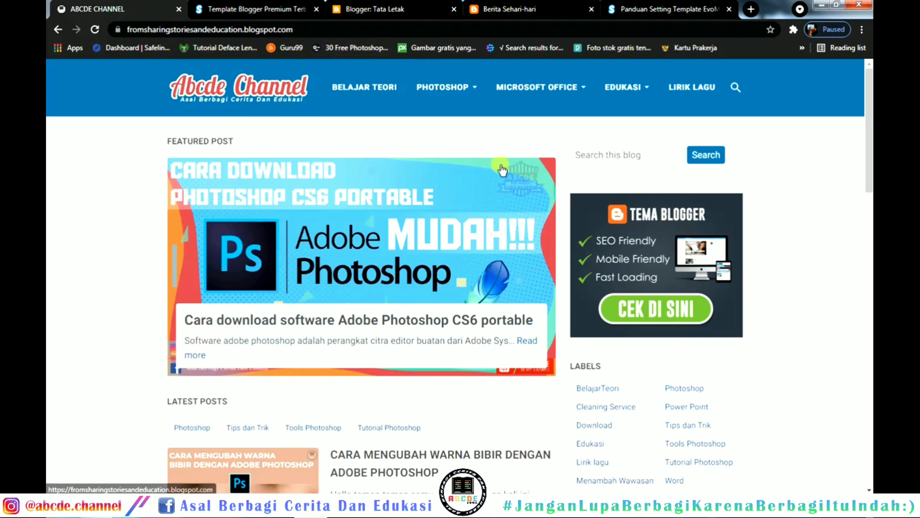
scroll(431, 192, down, 1)
scroll(432, 192, up, 1)
scroll(519, 205, down, 2)
scroll(575, 192, up, 2)
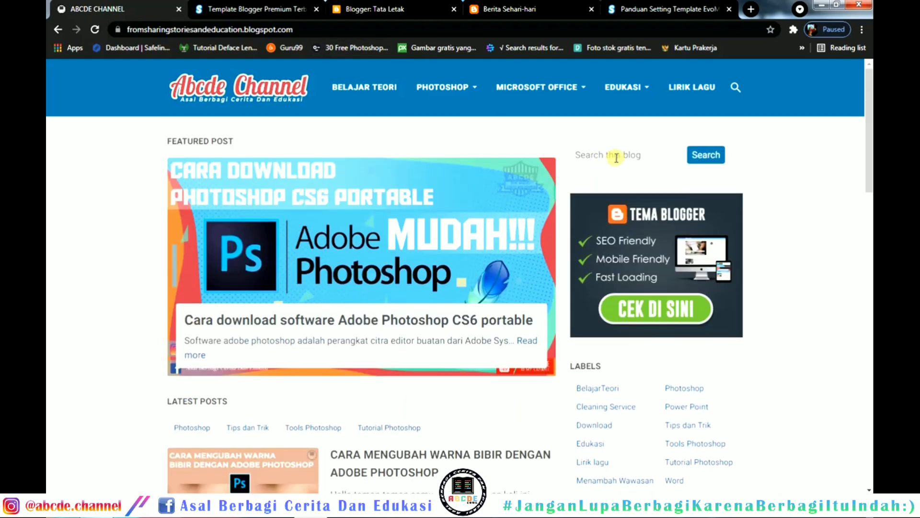
click(537, 8)
click(642, 8)
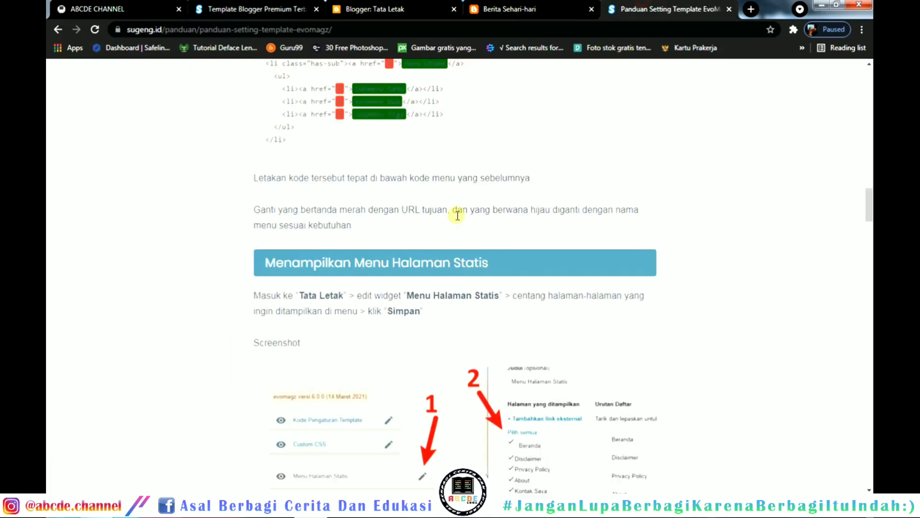